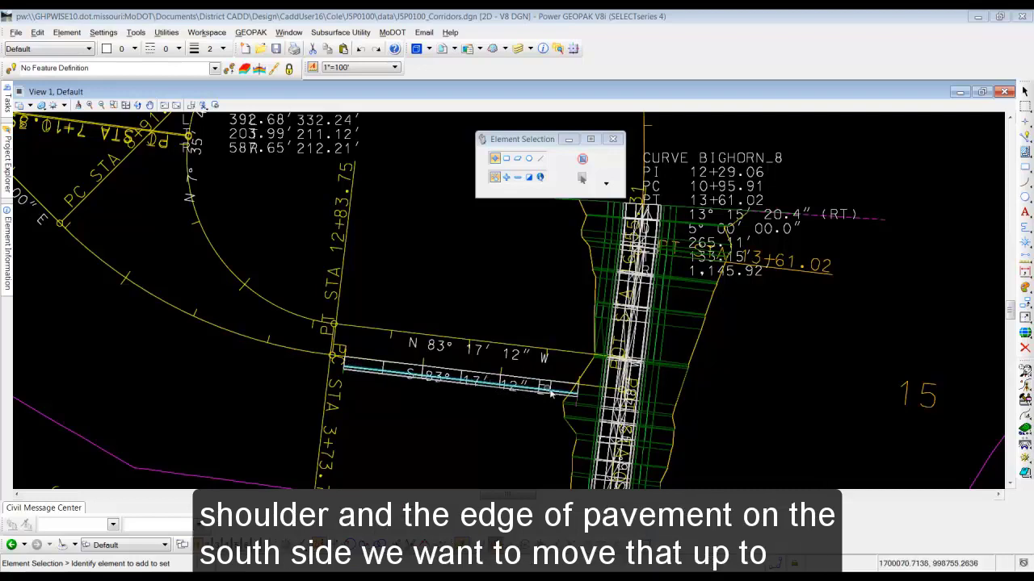
Step: Open the template drop of the corridor along the S 83° 17' 12" E alignment for editing
click(382, 368)
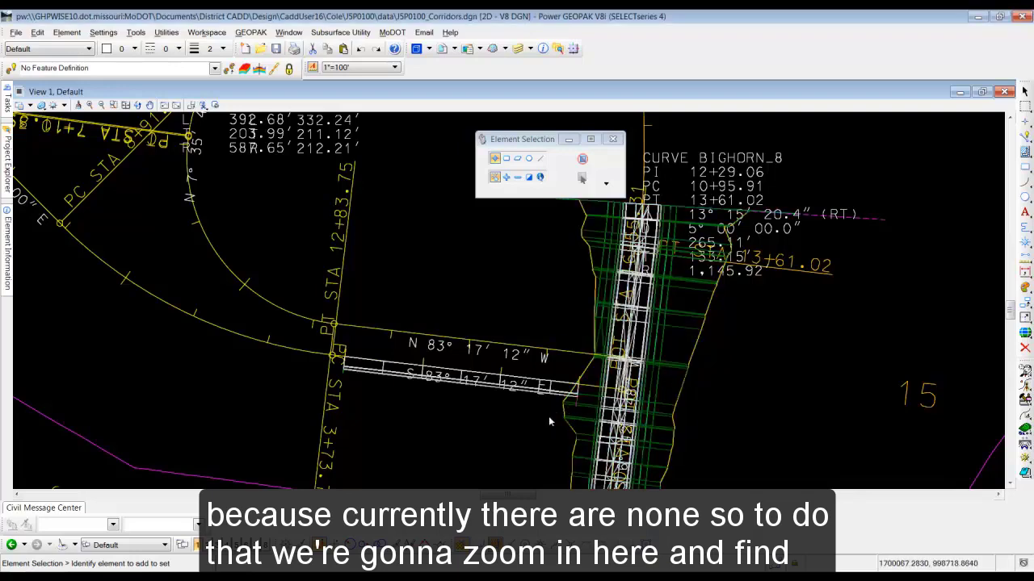
scroll(584, 412, up, 5)
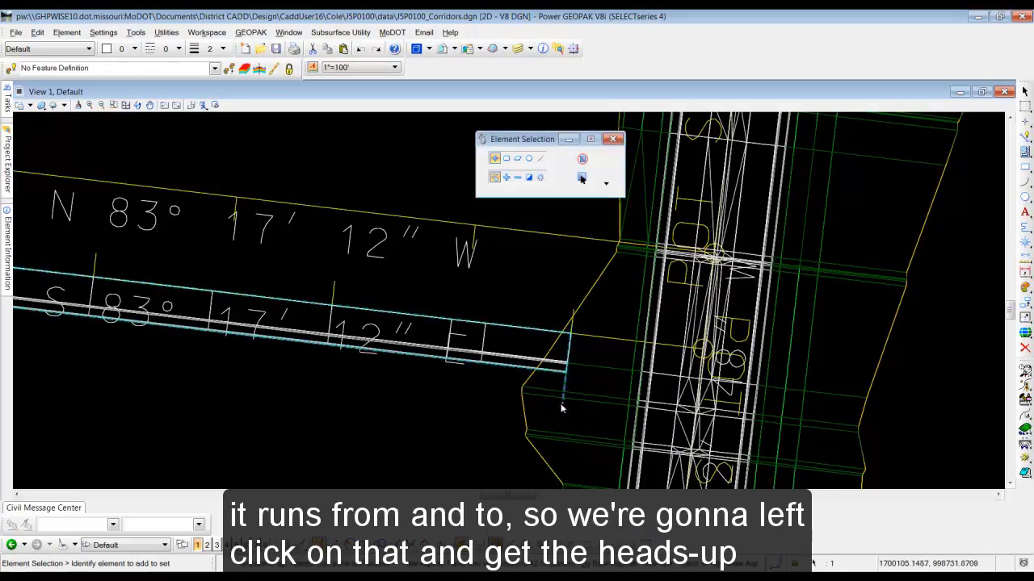
click(562, 406)
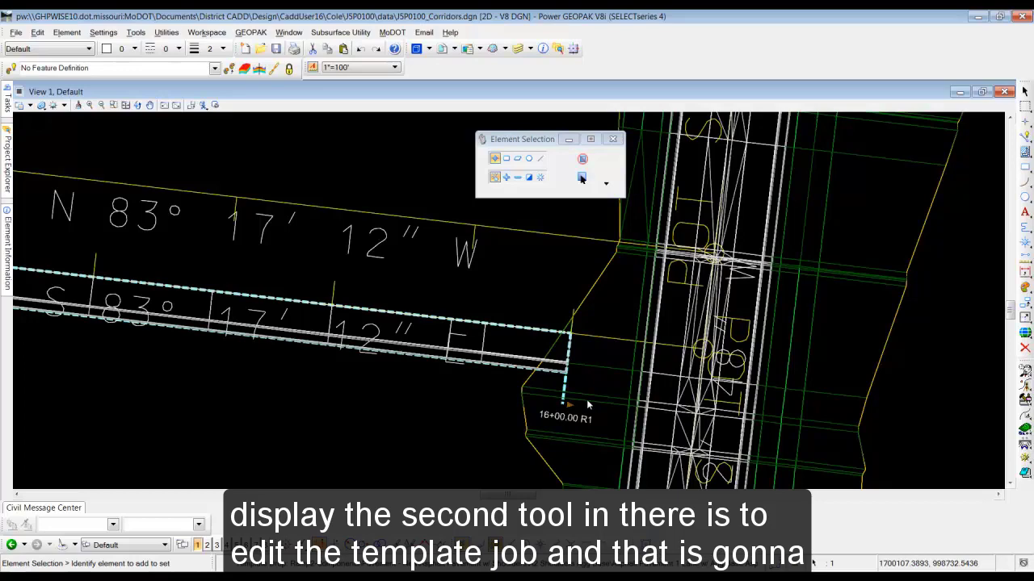
click(588, 405)
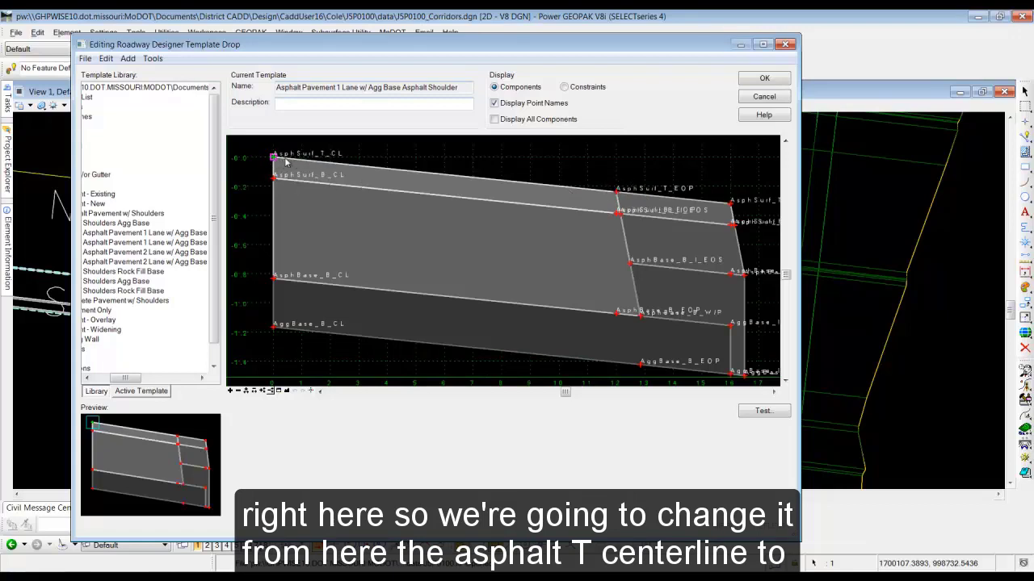
Step: Make the edge-of-pavement point AsphSurf_T_EOP the template origin and delete both of its constraints
right_click(616, 194)
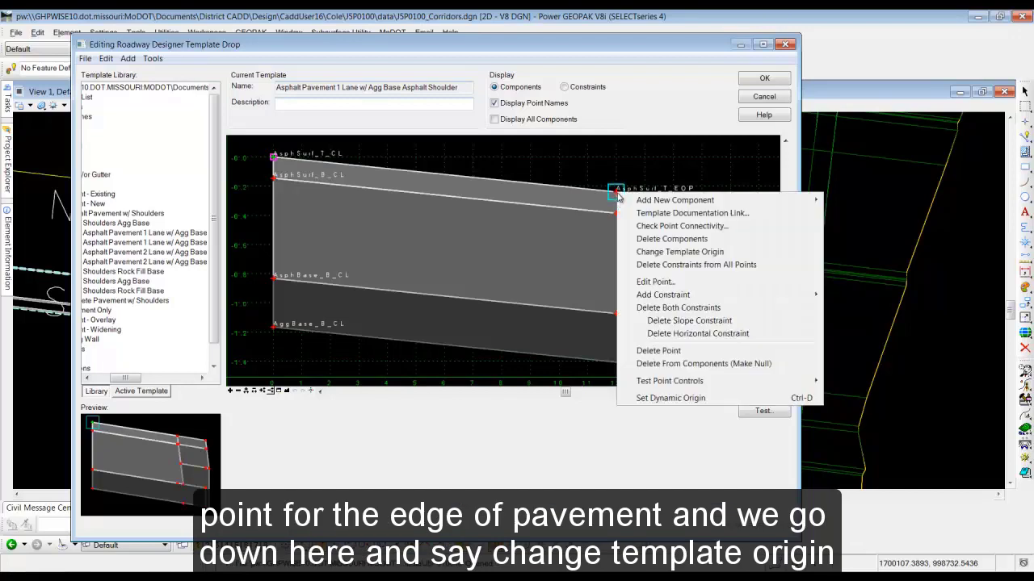
click(688, 257)
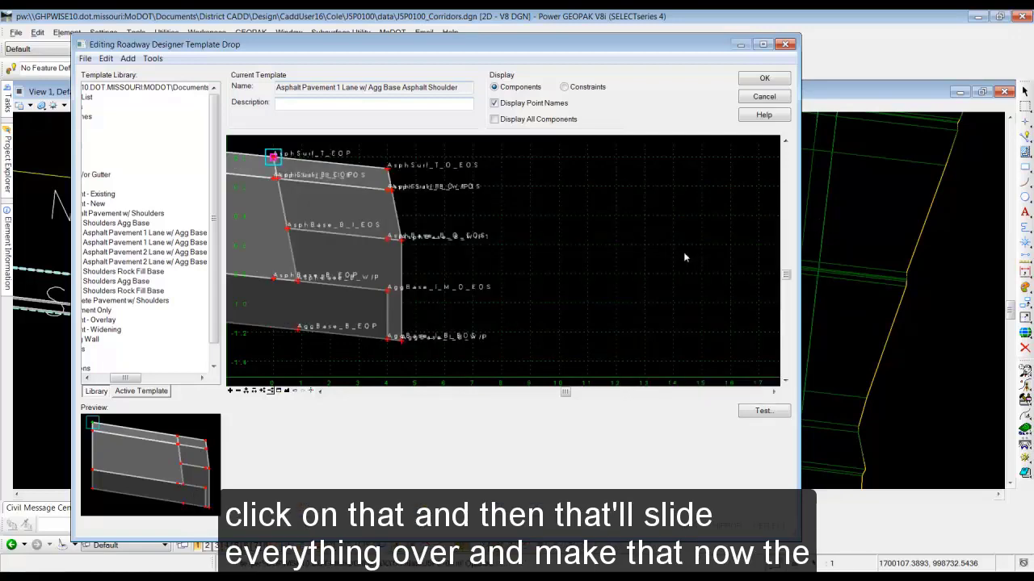
middle_drag(448, 289, 761, 315)
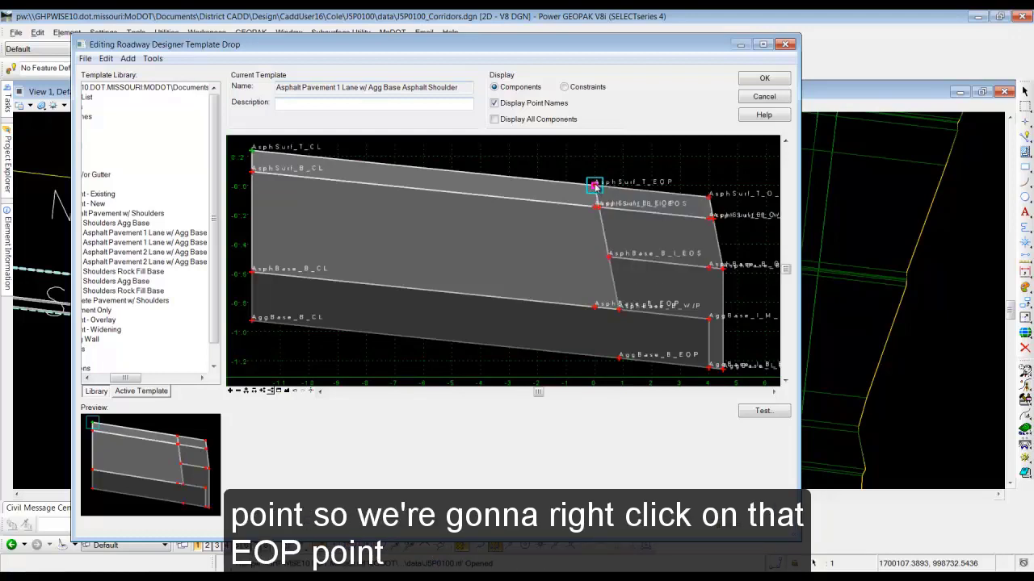
right_click(595, 185)
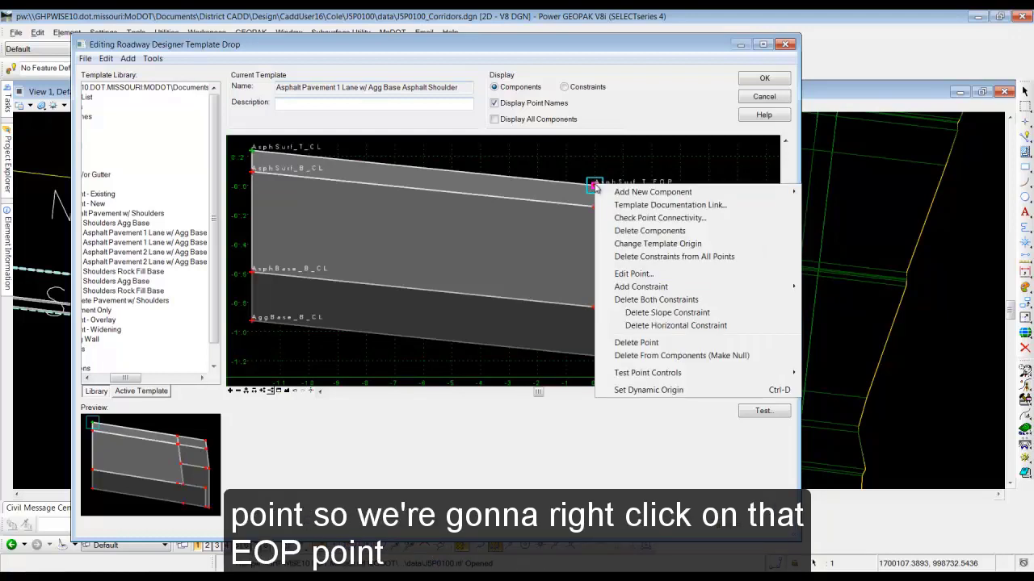
click(671, 300)
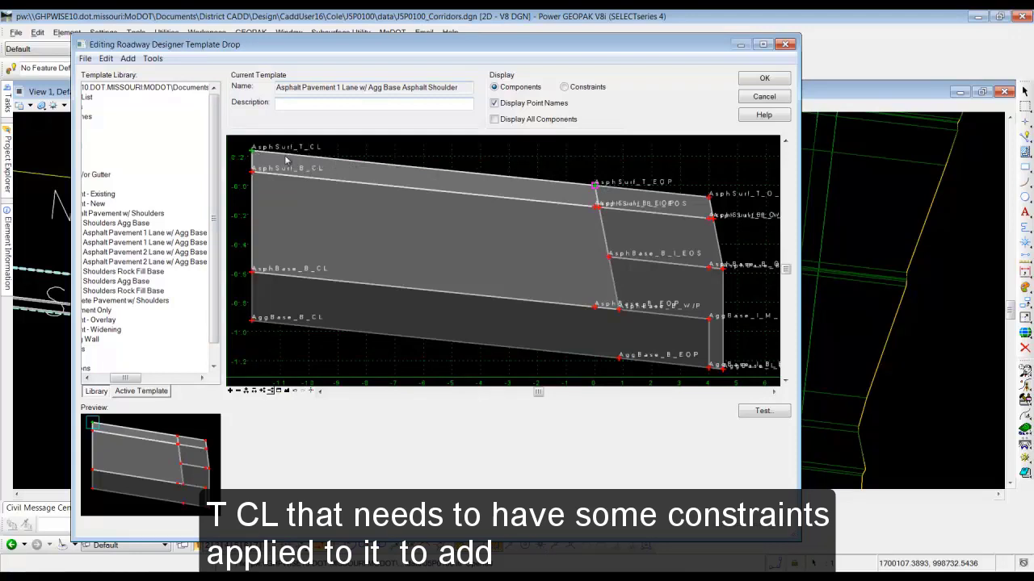
Step: Add a horizontal constraint of -18 to the centerline point AsphSurf_T_CL with AsphSurf_T_EOP as its parent
double_click(252, 152)
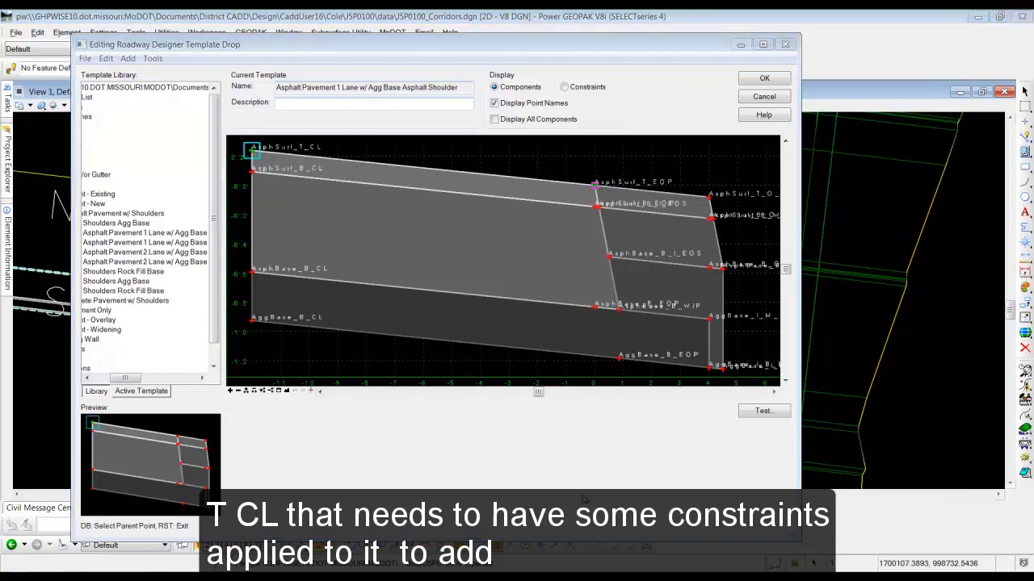
click(982, 534)
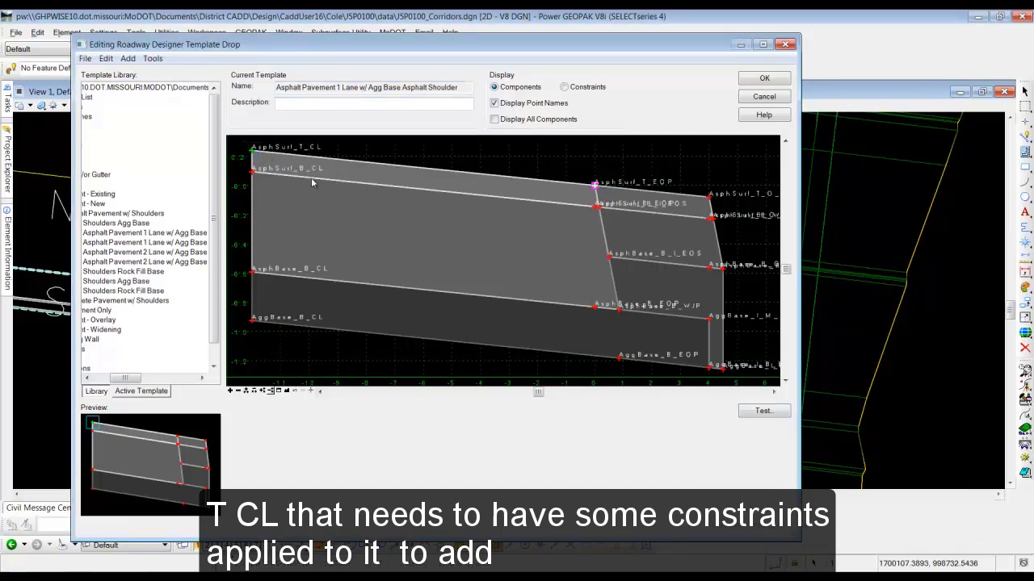
right_click(253, 152)
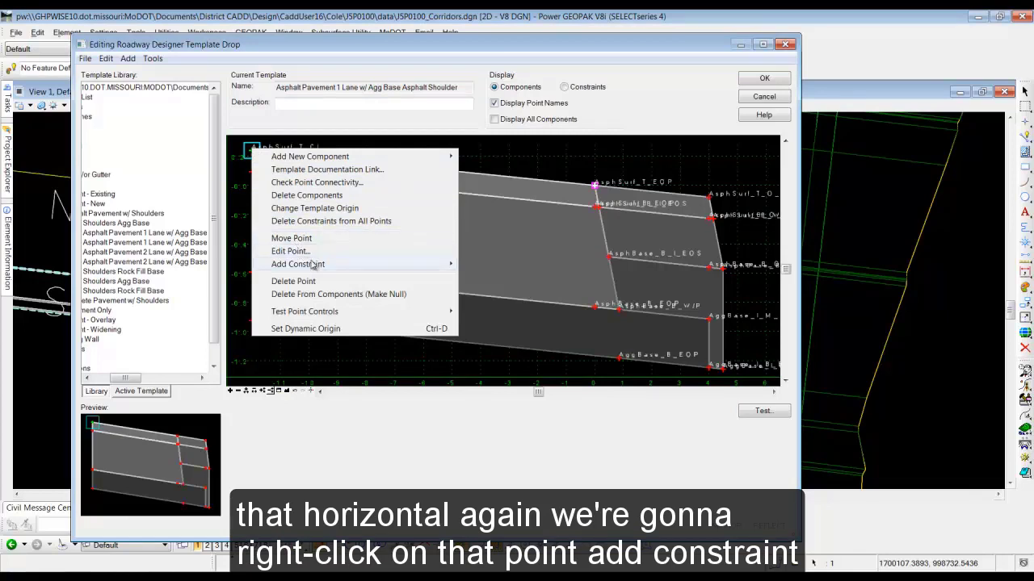
mouse_move(314, 265)
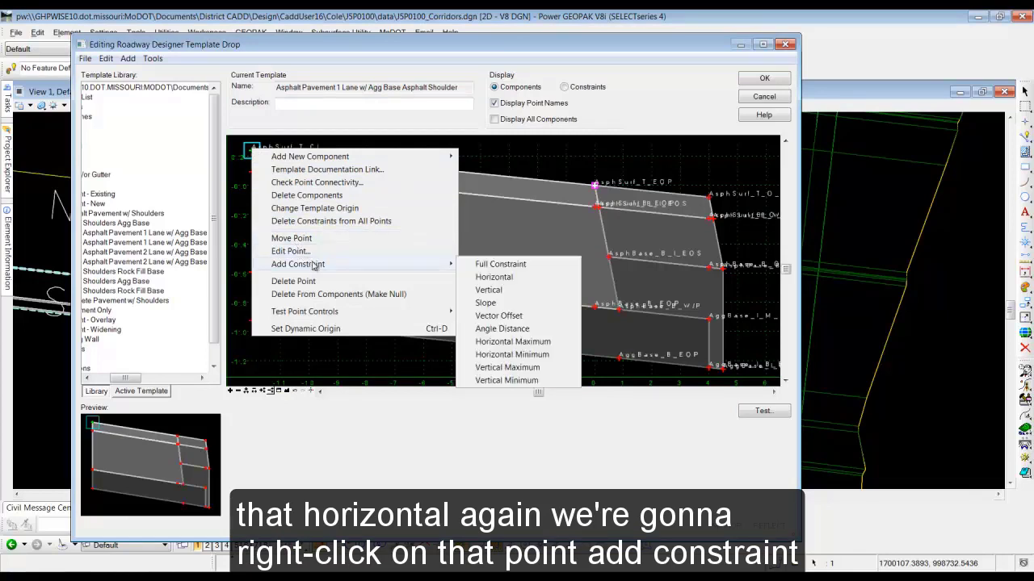
click(494, 277)
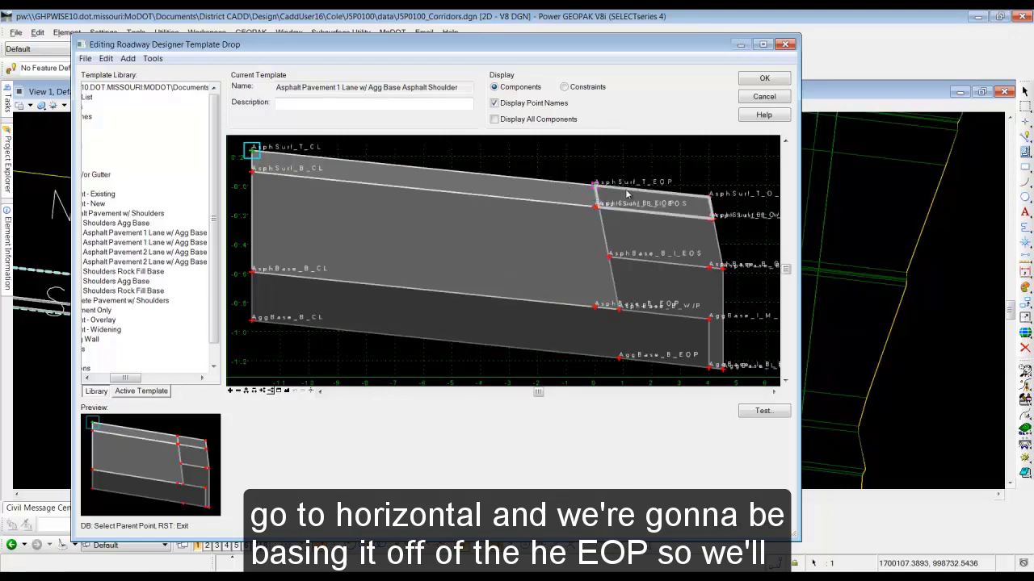
click(595, 186)
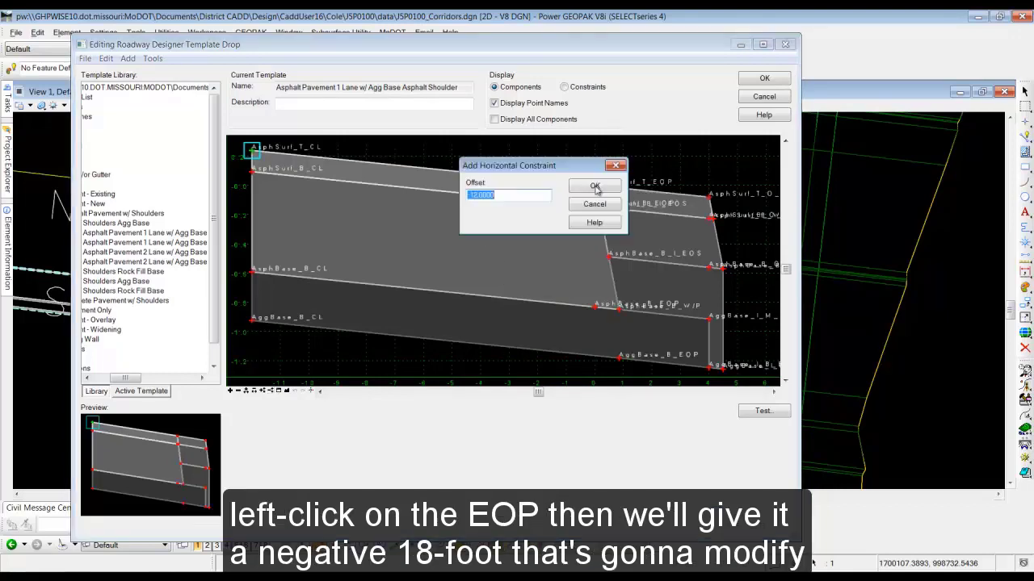
drag(473, 195, 479, 195)
key(Return)
Step: Add a slope constraint of -2% to AsphSurf_T_CL with AsphSurf_T_EOP as its parent
scroll(467, 222, down, 4)
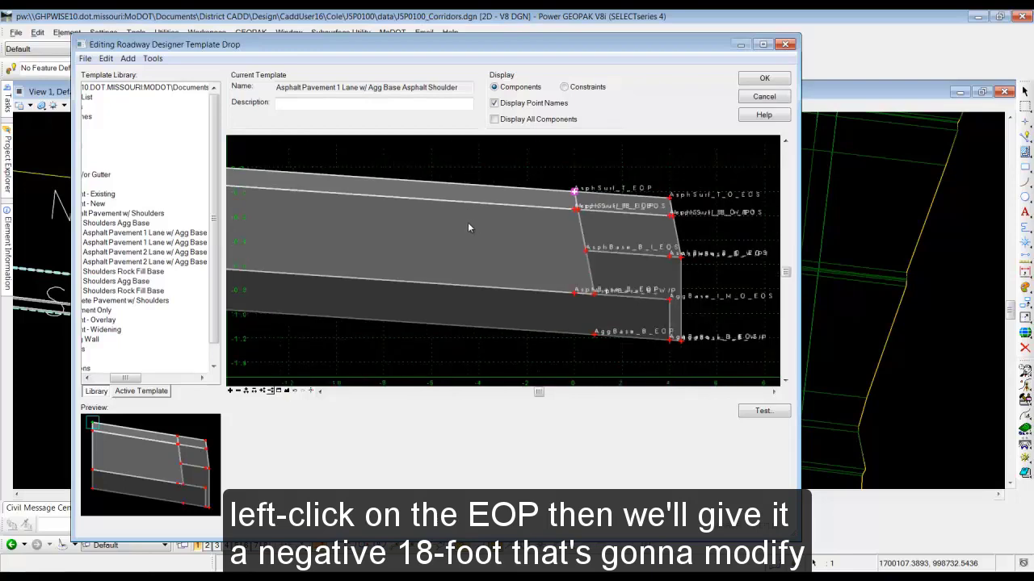
scroll(265, 187, up, 2)
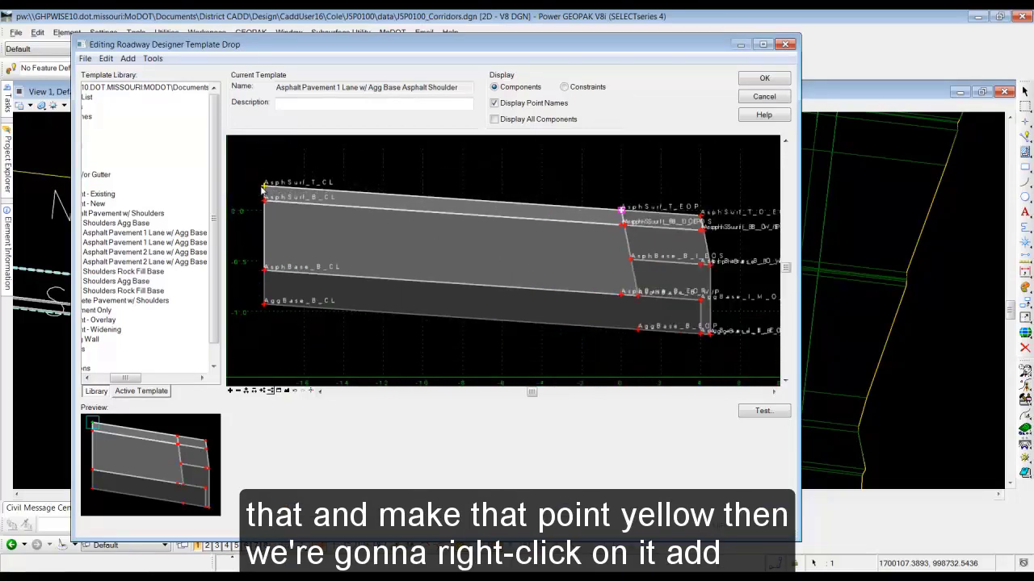
right_click(264, 188)
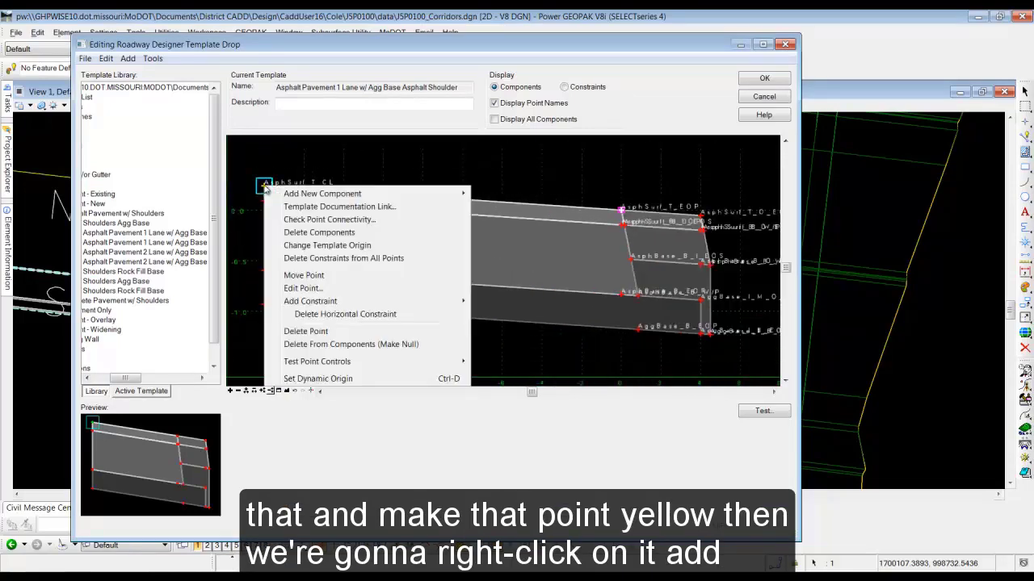
mouse_move(353, 301)
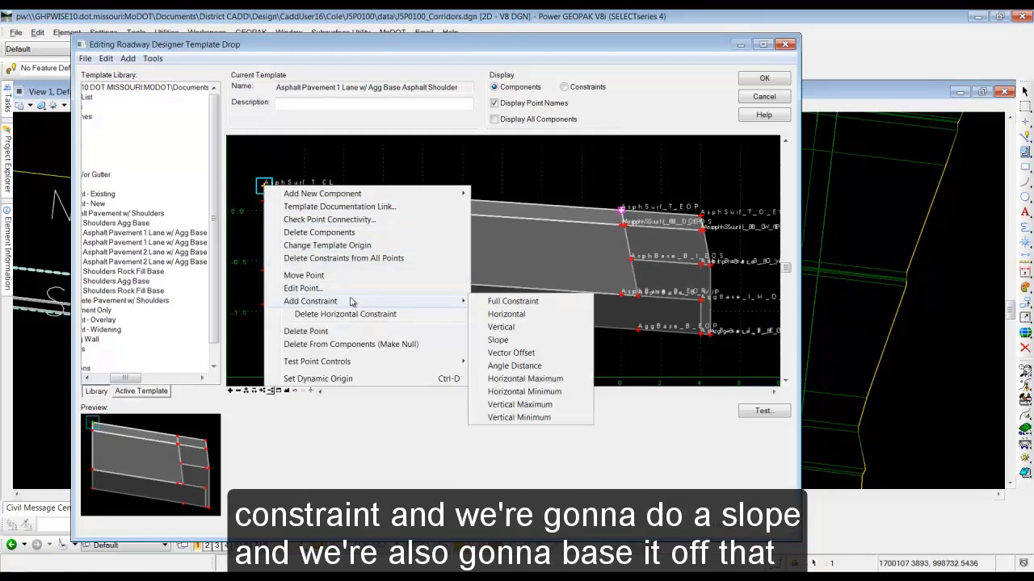
click(517, 340)
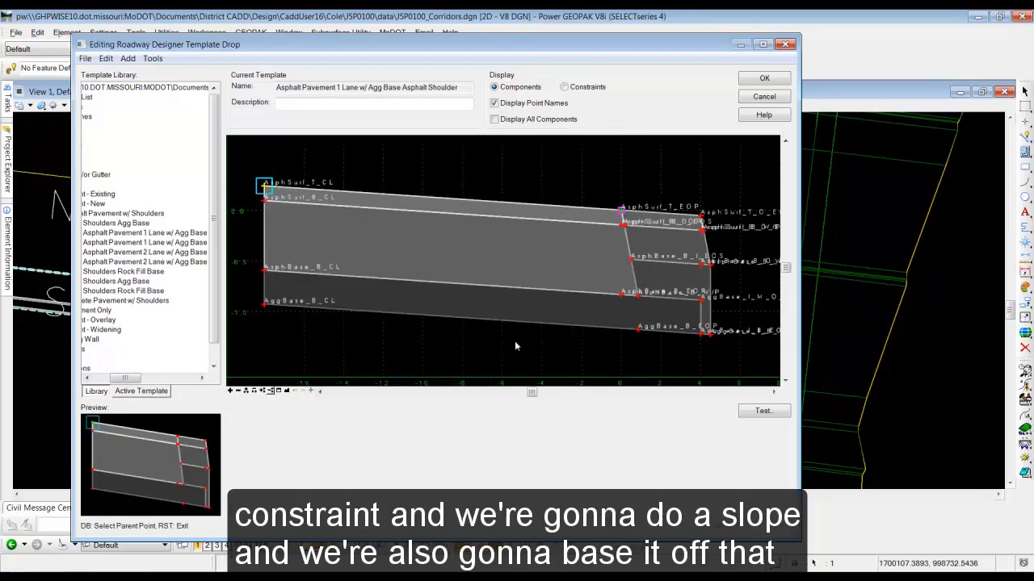
click(620, 212)
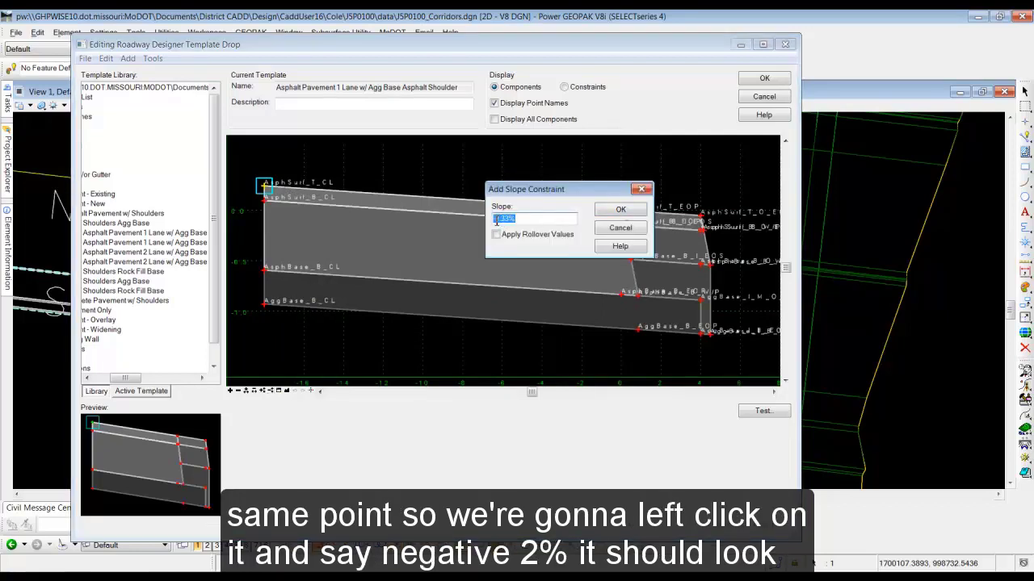
text(-2%)
key(Return)
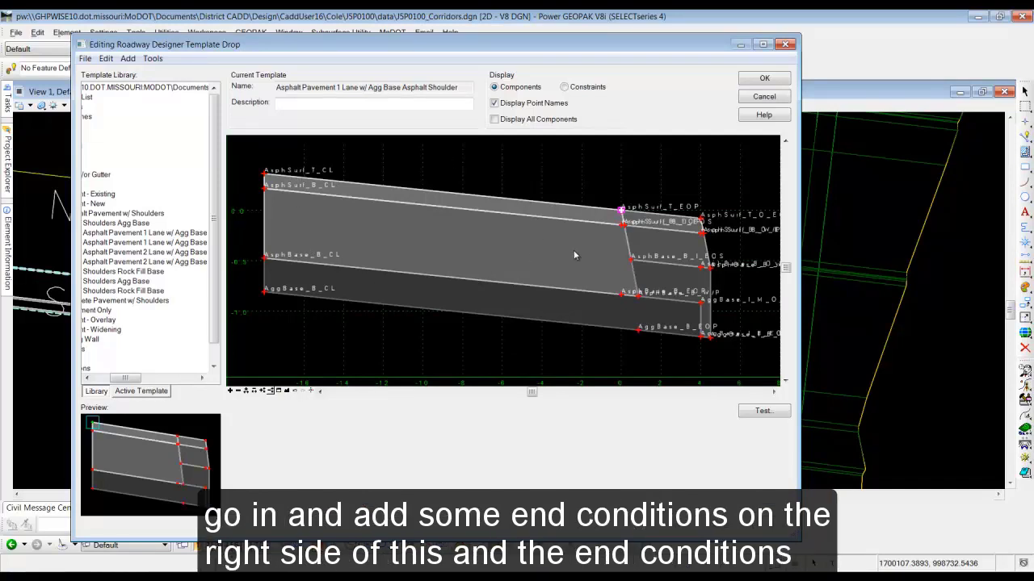
Step: Collapse the Components folder in the template library and select Guardrail Widening among the Combined end conditions
scroll(717, 241, down, 1)
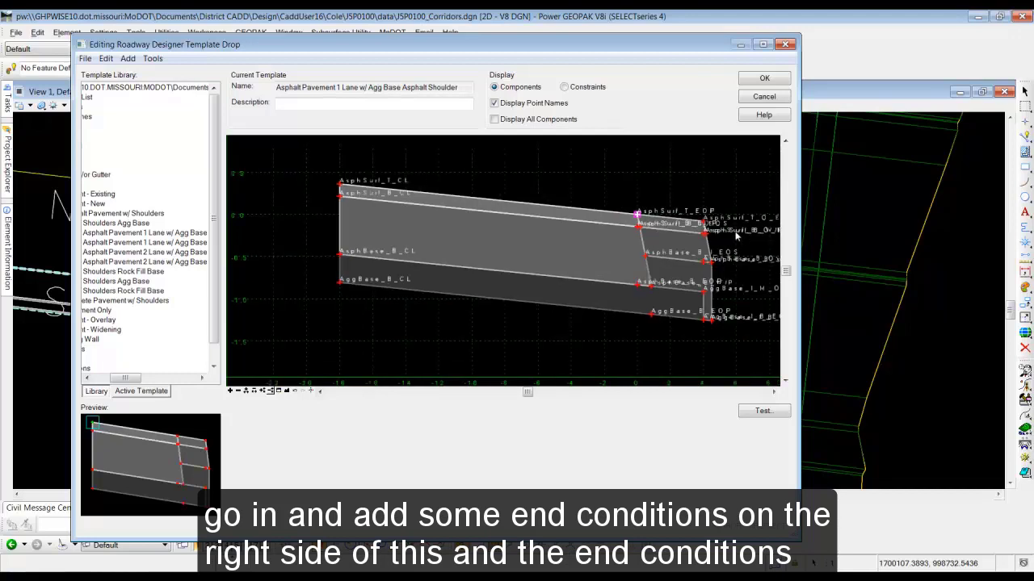
click(774, 391)
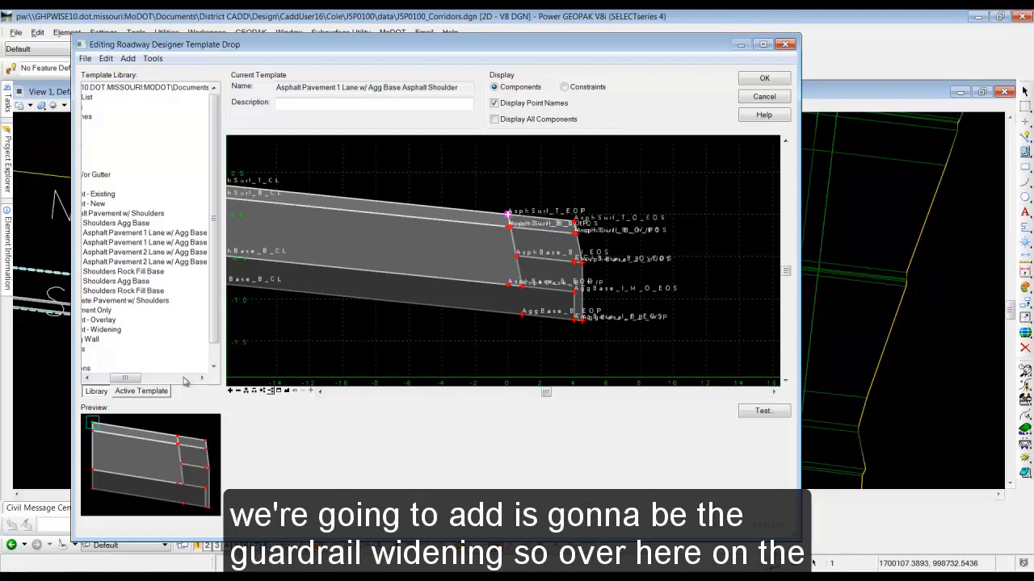
drag(127, 379, 107, 379)
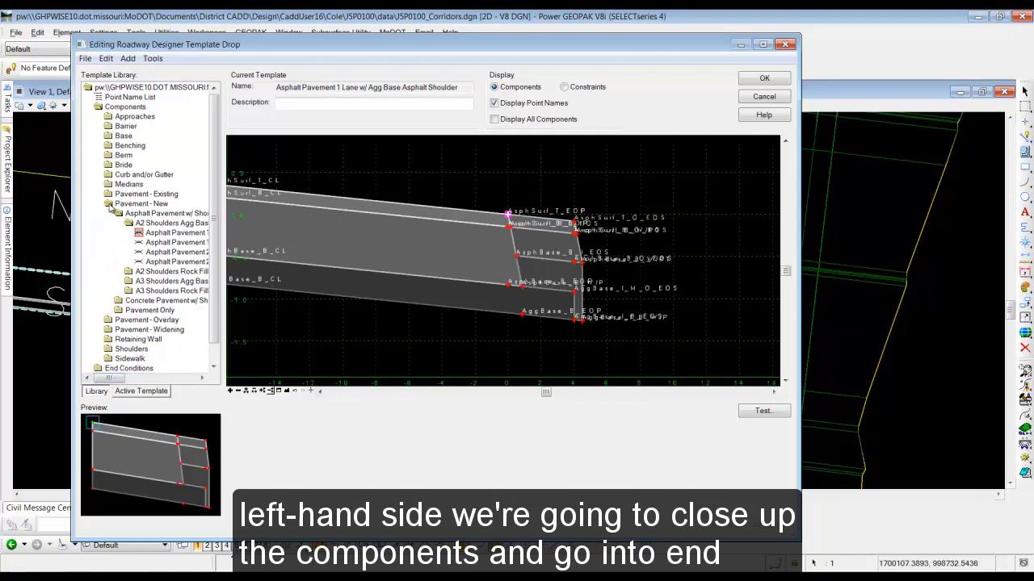
double_click(100, 110)
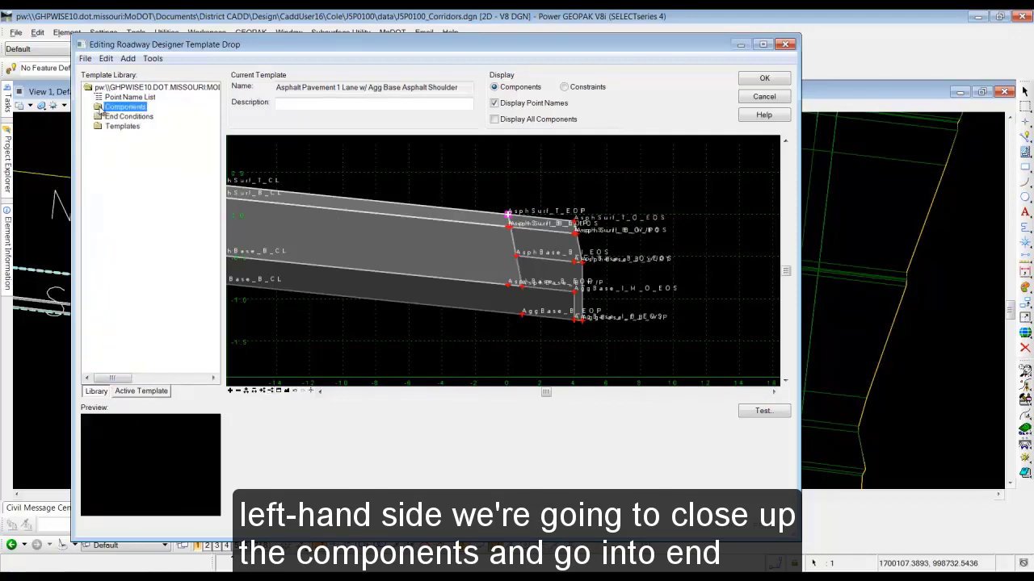
double_click(100, 118)
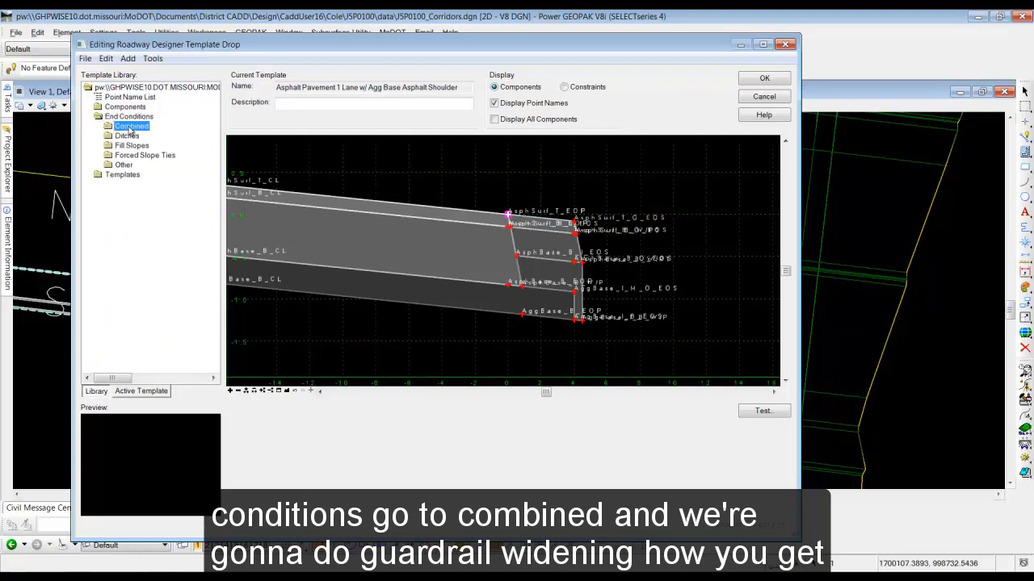
double_click(129, 128)
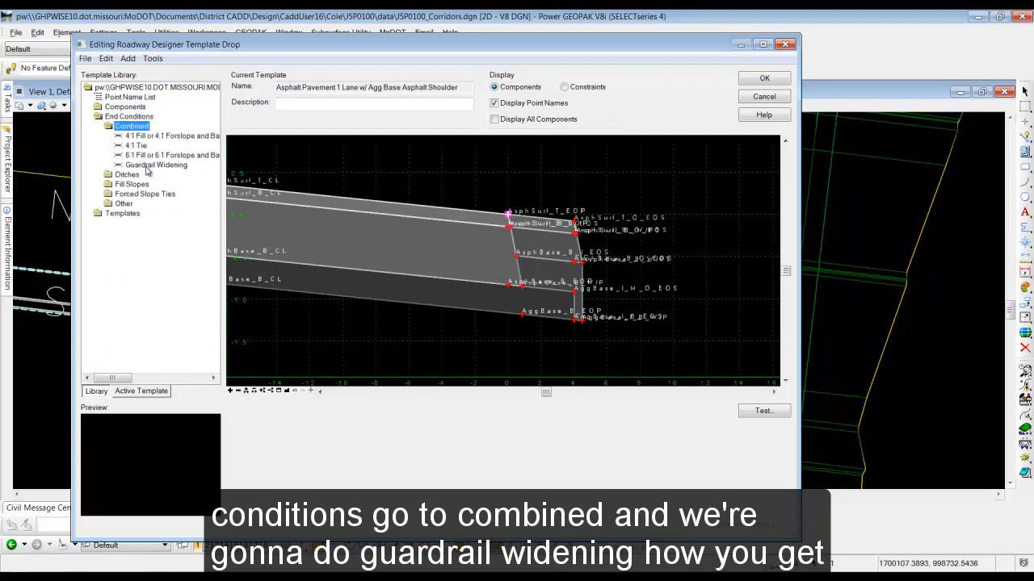
click(147, 166)
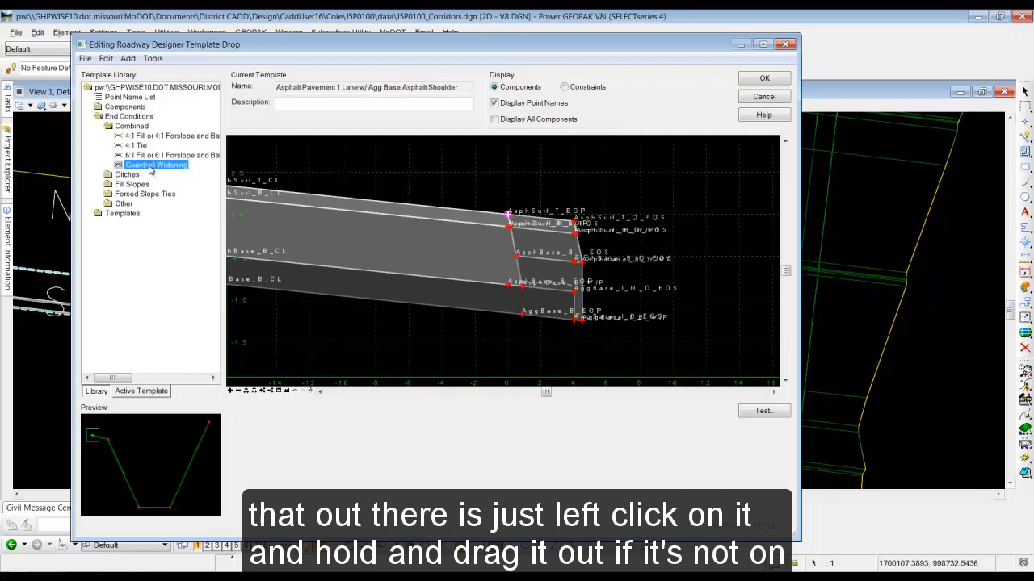
Step: Attach the Guardrail Widening end condition to the outer shoulder point AsphSurf_T_O_EOS, running outward from the pavement, and fit the template in view
drag(149, 170, 412, 187)
right_click(412, 186)
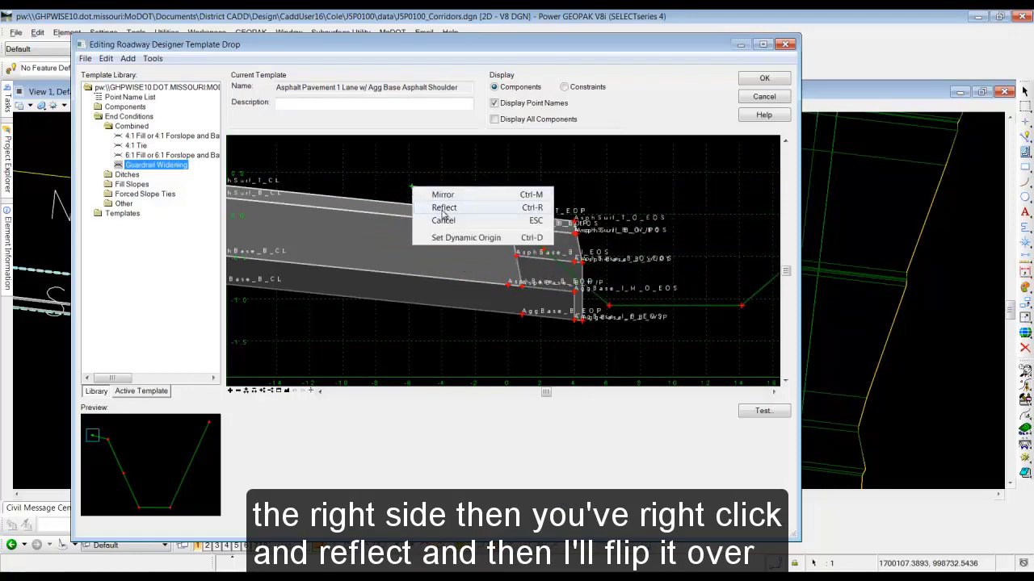
click(444, 209)
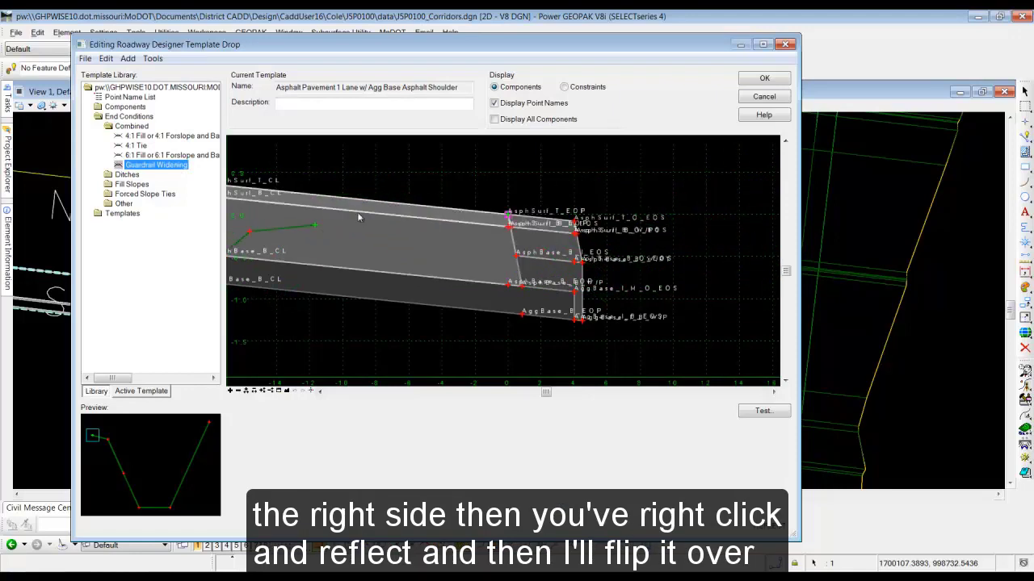
right_click(443, 181)
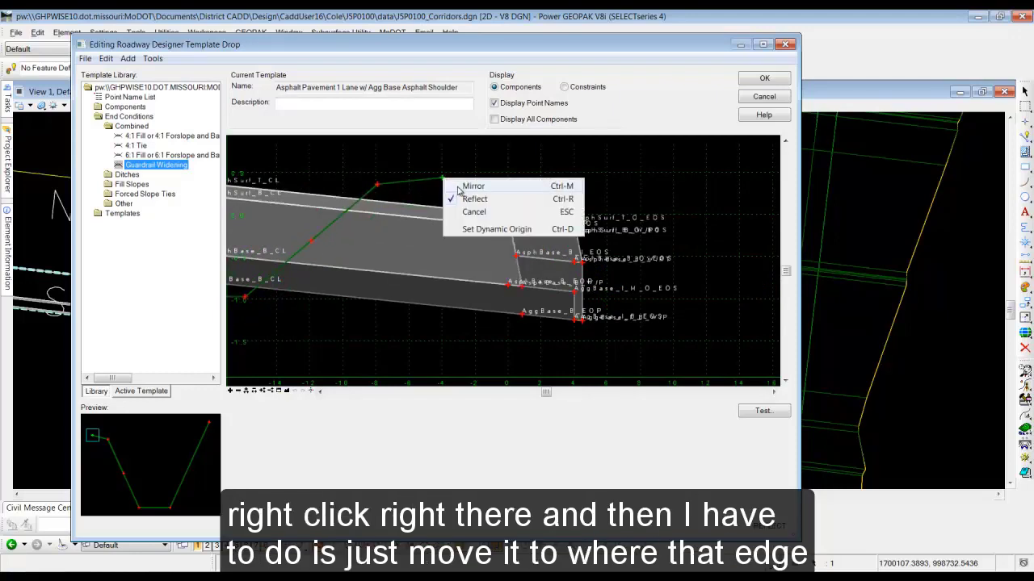
click(473, 200)
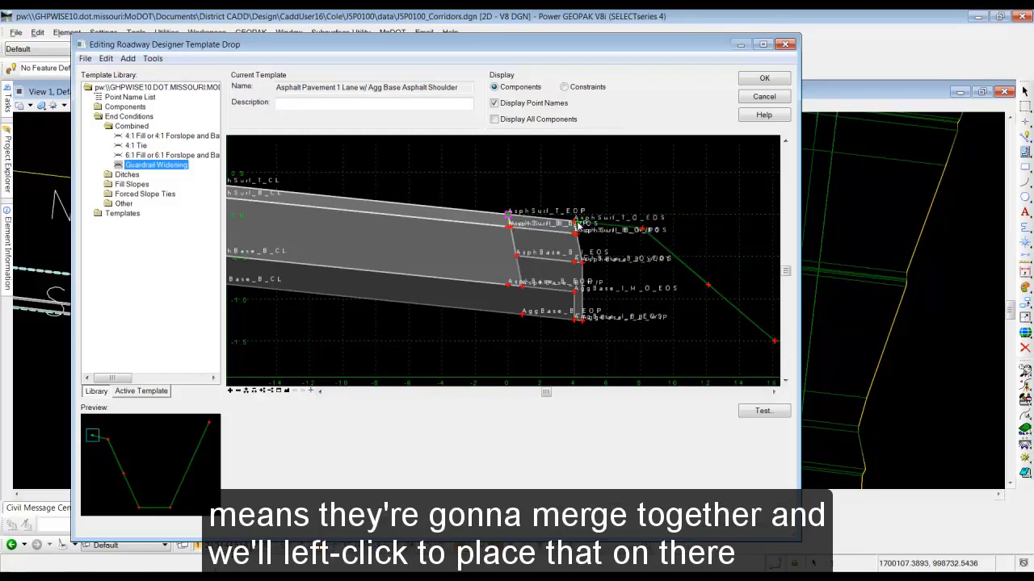
click(574, 224)
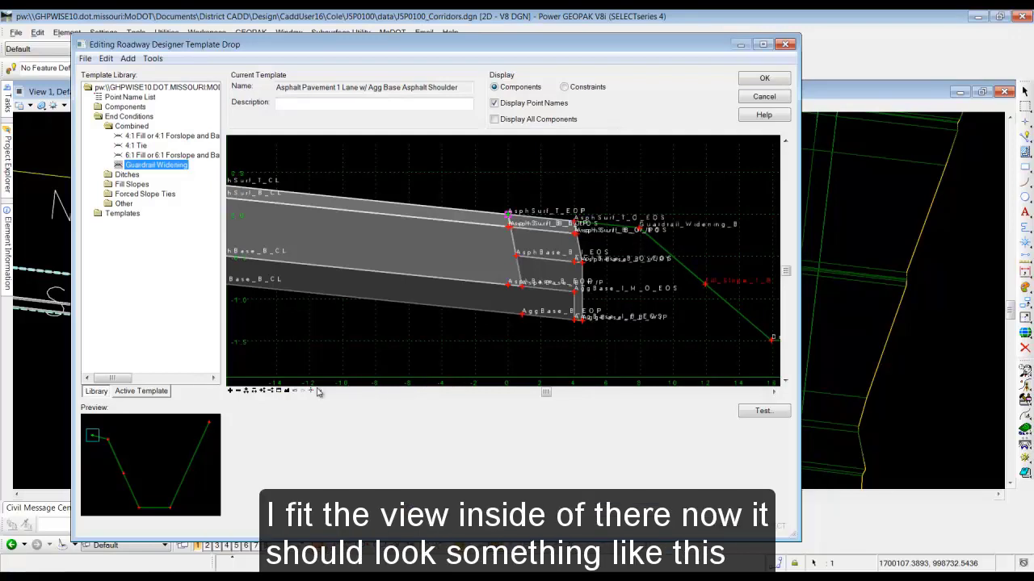
click(288, 393)
click(287, 392)
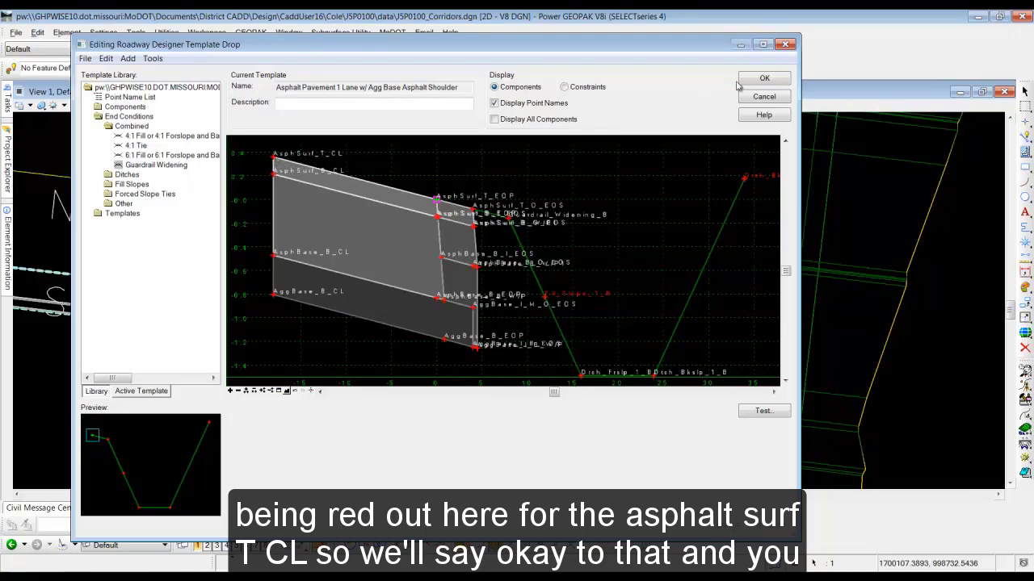
Step: Accept the edited template drop and open the template library in the Create Template tool
click(763, 79)
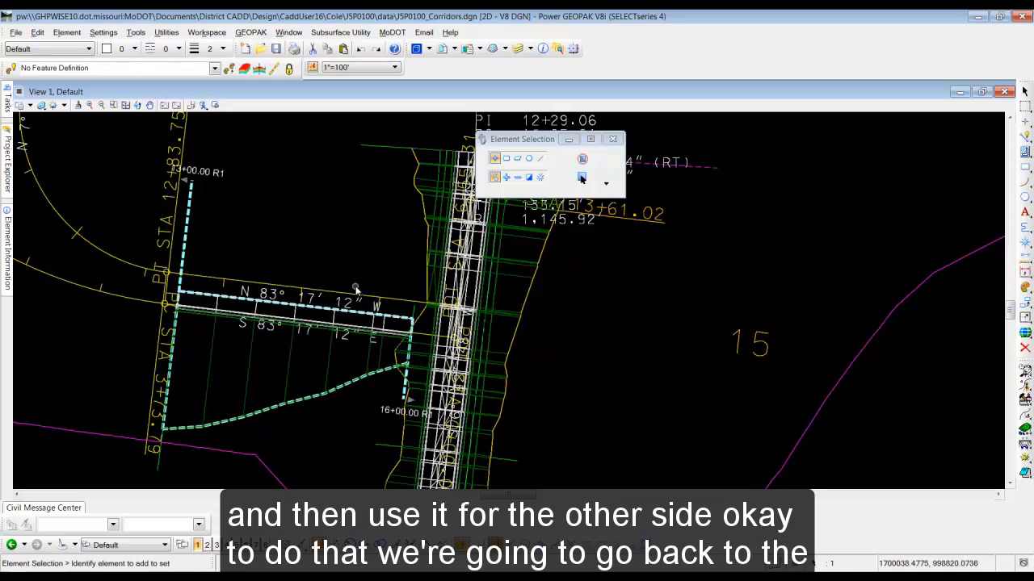
mouse_move(8, 105)
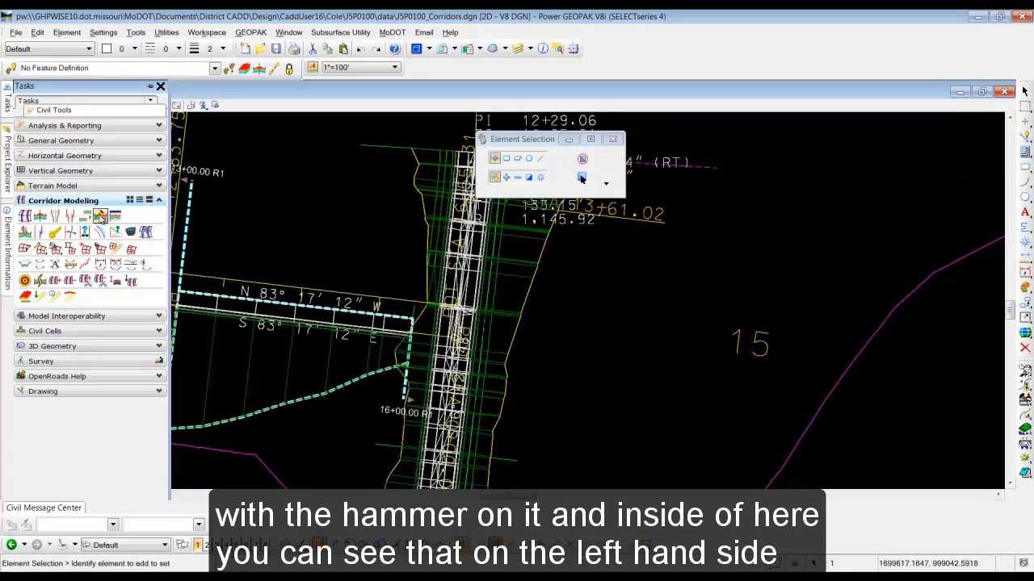
click(99, 217)
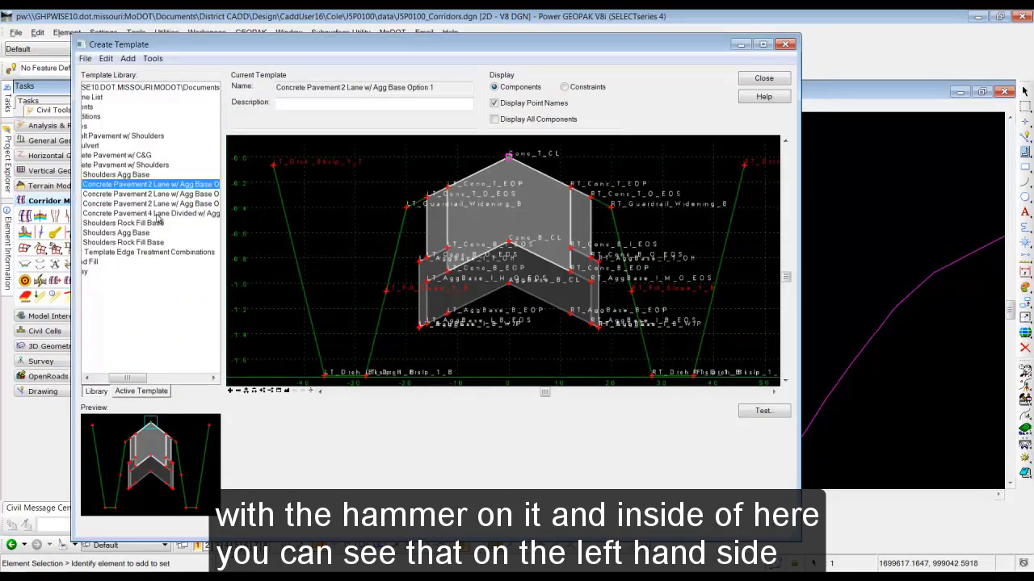
drag(143, 379, 122, 379)
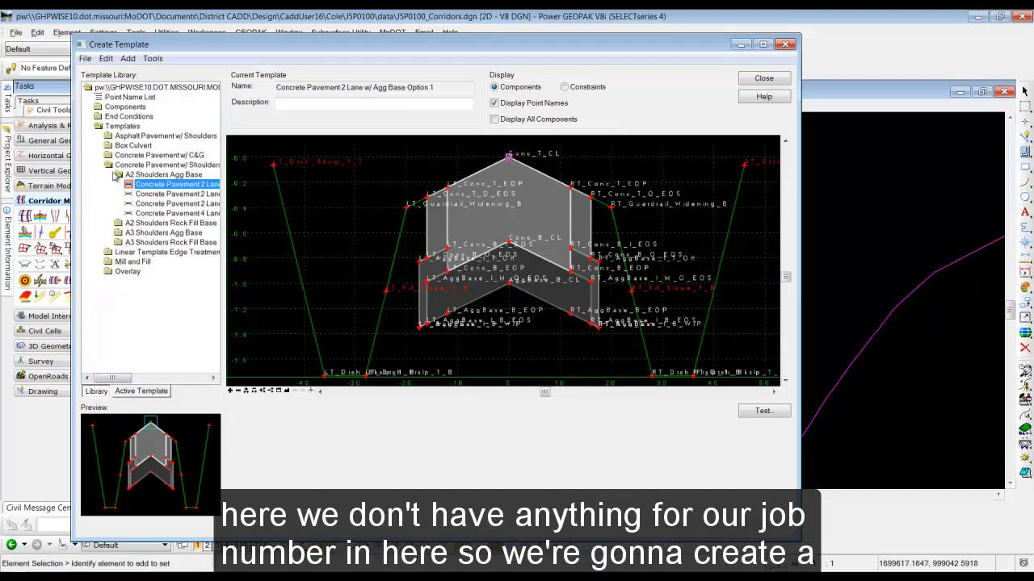
Step: Collapse the Templates folder and create a folder named J5P0100 at the root of the template library
double_click(123, 127)
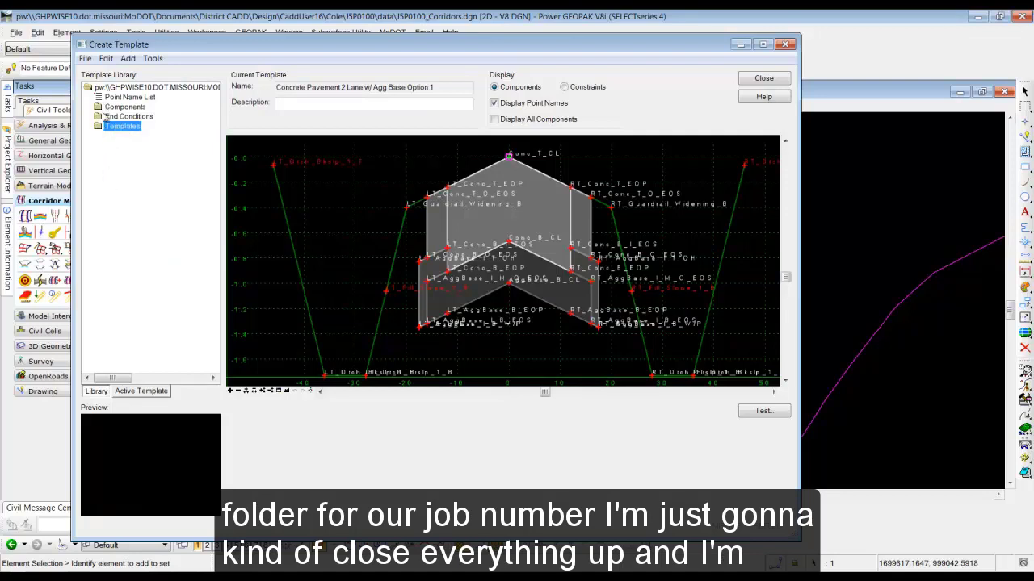
click(111, 88)
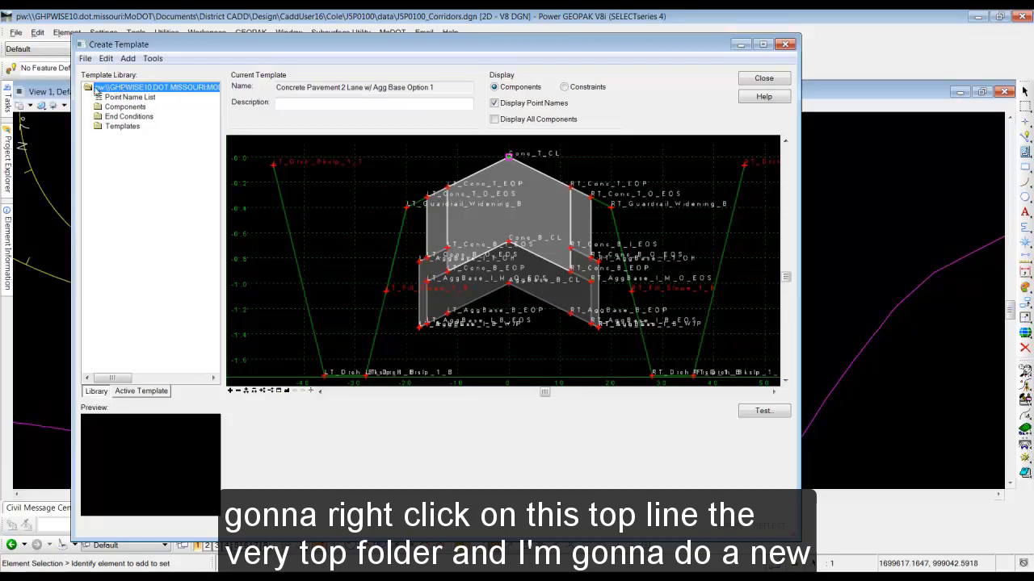
right_click(133, 91)
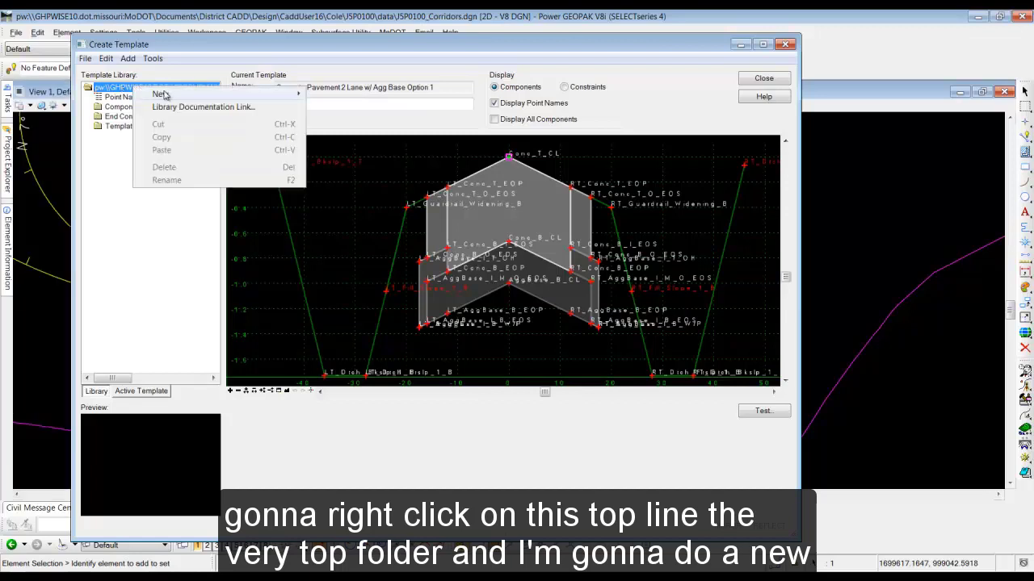
mouse_move(170, 98)
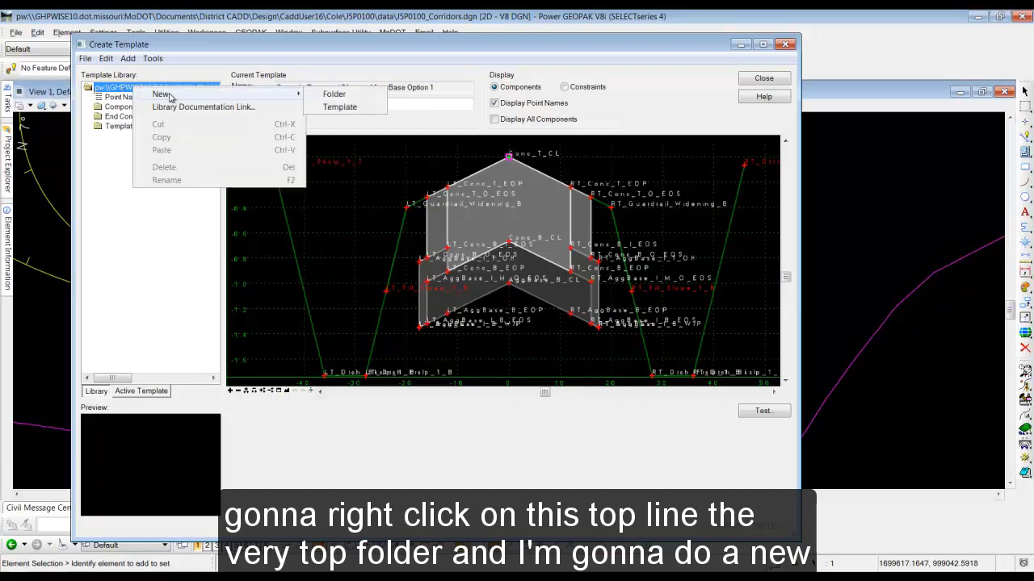
click(333, 94)
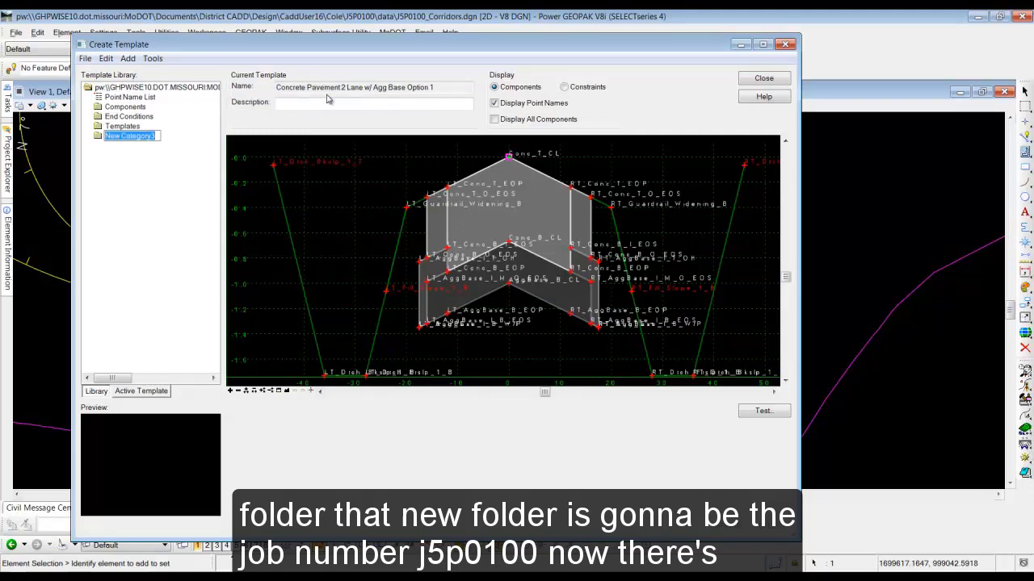
text(J5P0100)
key(Return)
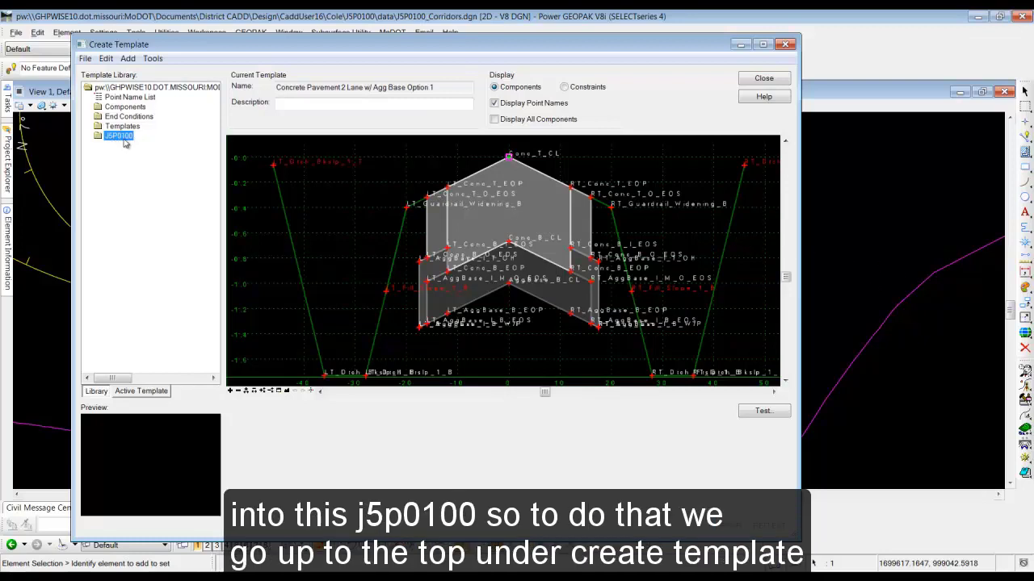
Step: Open the Template Library Organizer and expand the template library and the Ramp2 corridor folder of the active design file
click(153, 59)
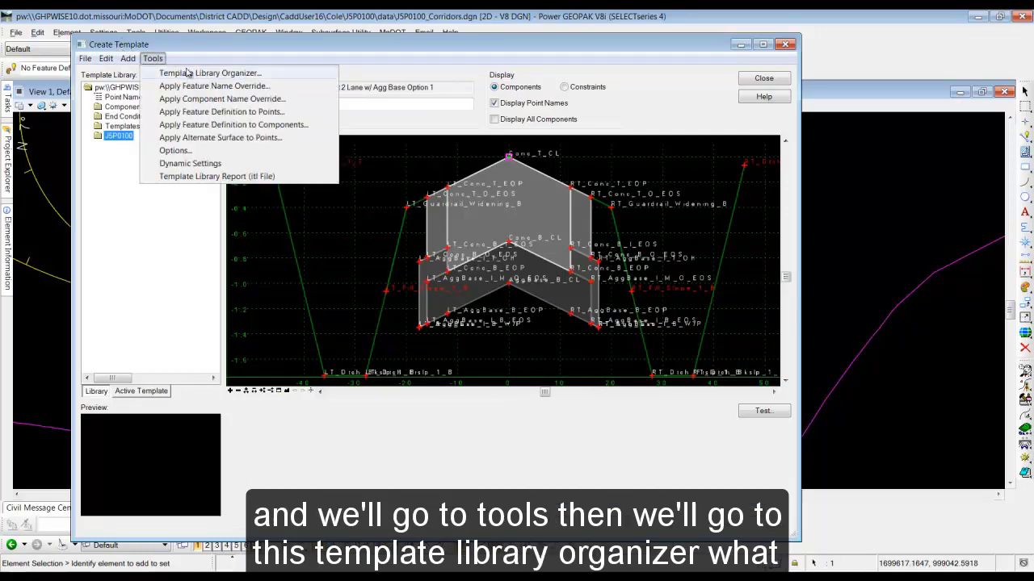
click(234, 74)
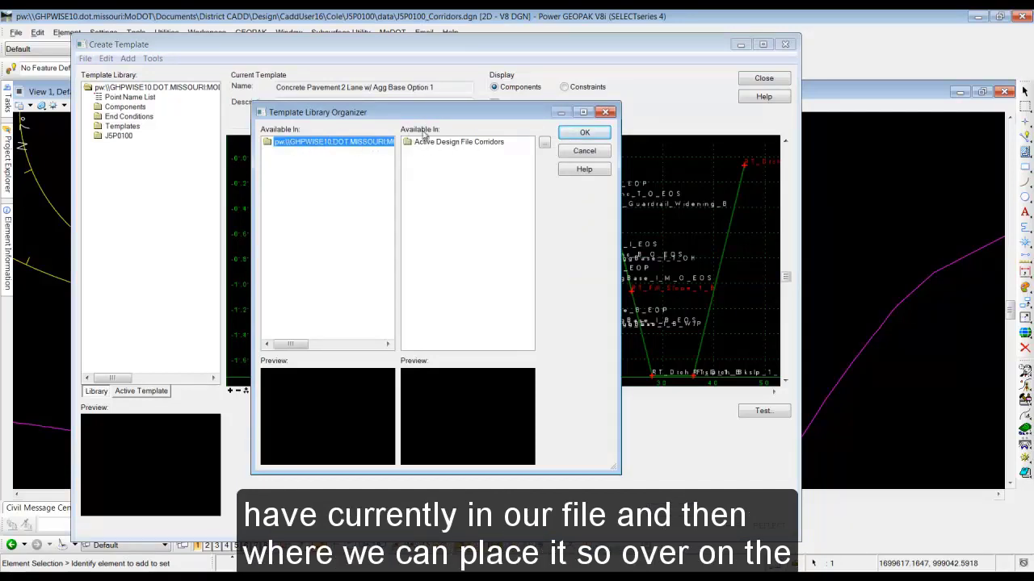
double_click(271, 143)
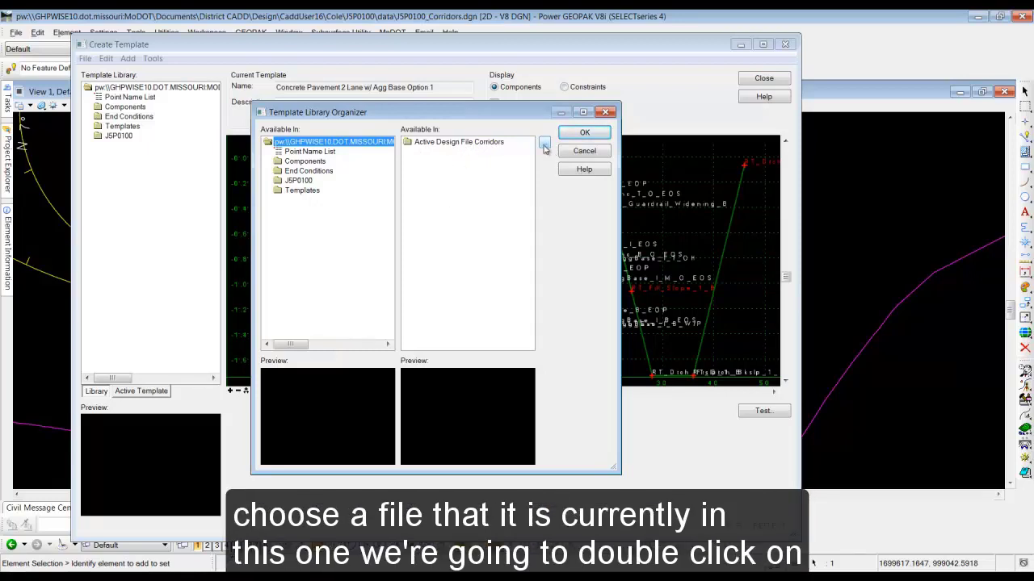
double_click(432, 144)
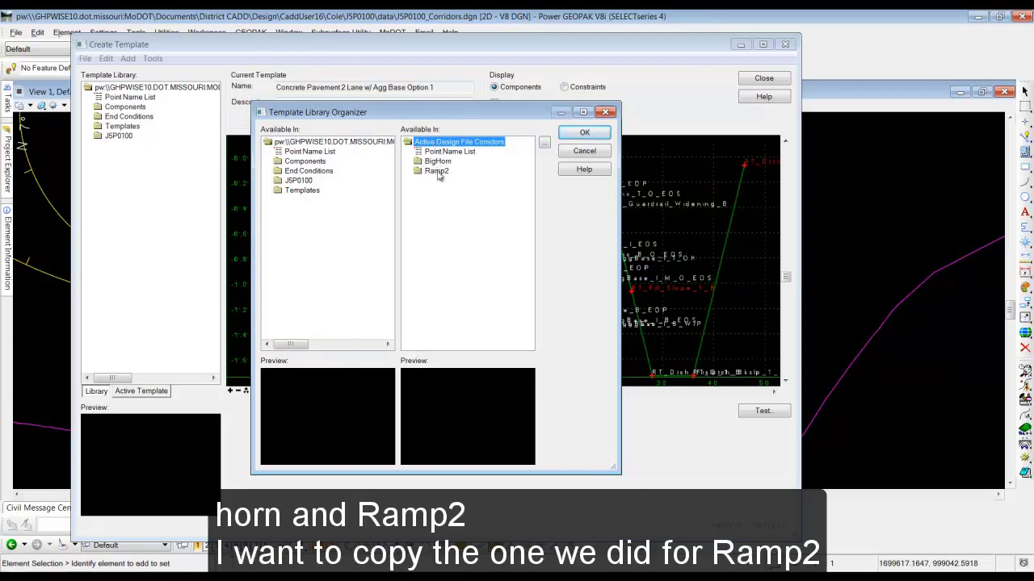
double_click(436, 171)
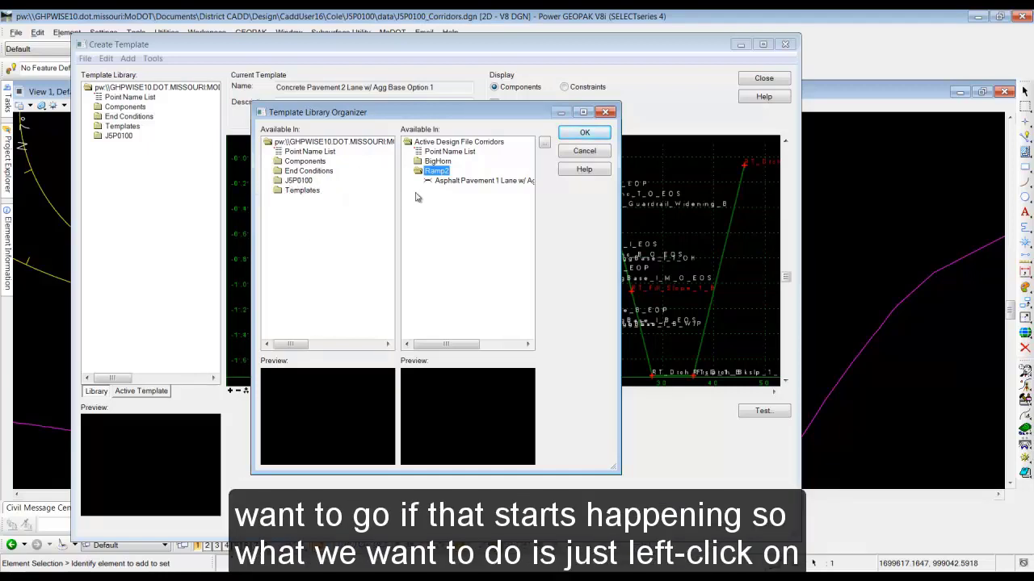
Step: Copy the Ramp2 asphalt pavement 1 lane template into the library's J5P0100 folder and save the library file J5P0100.itl
drag(468, 180, 271, 179)
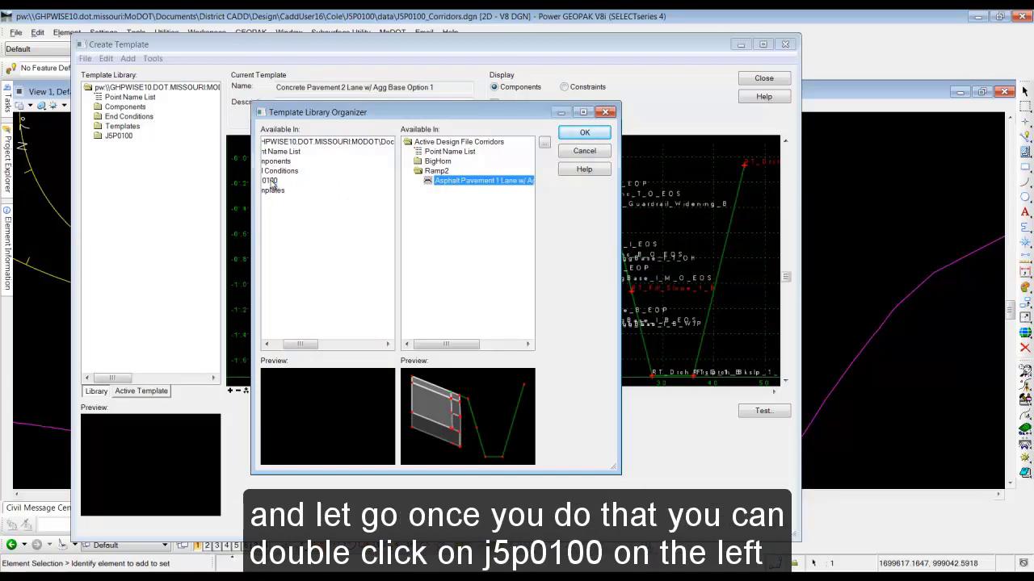
drag(300, 344, 278, 344)
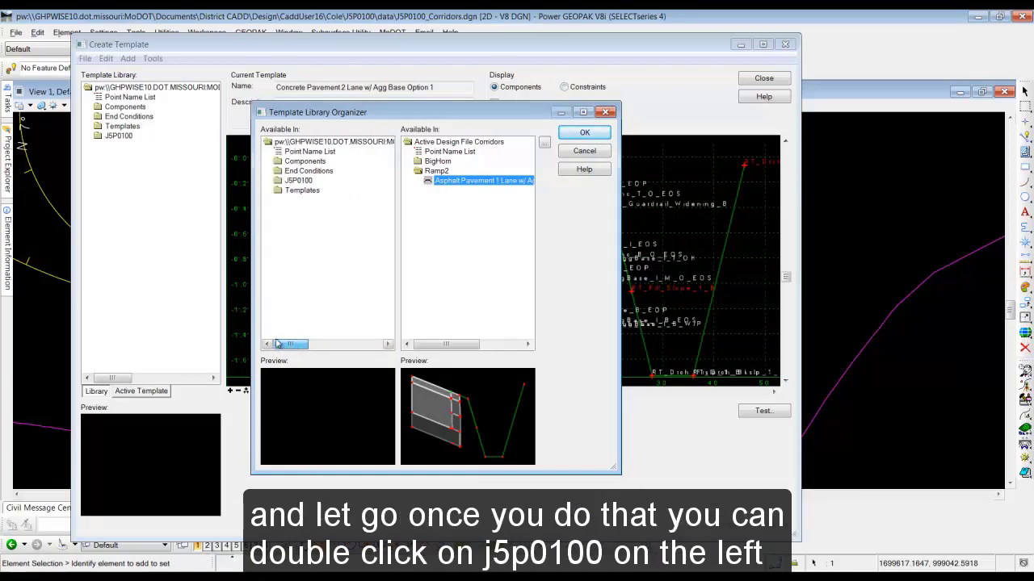
double_click(282, 183)
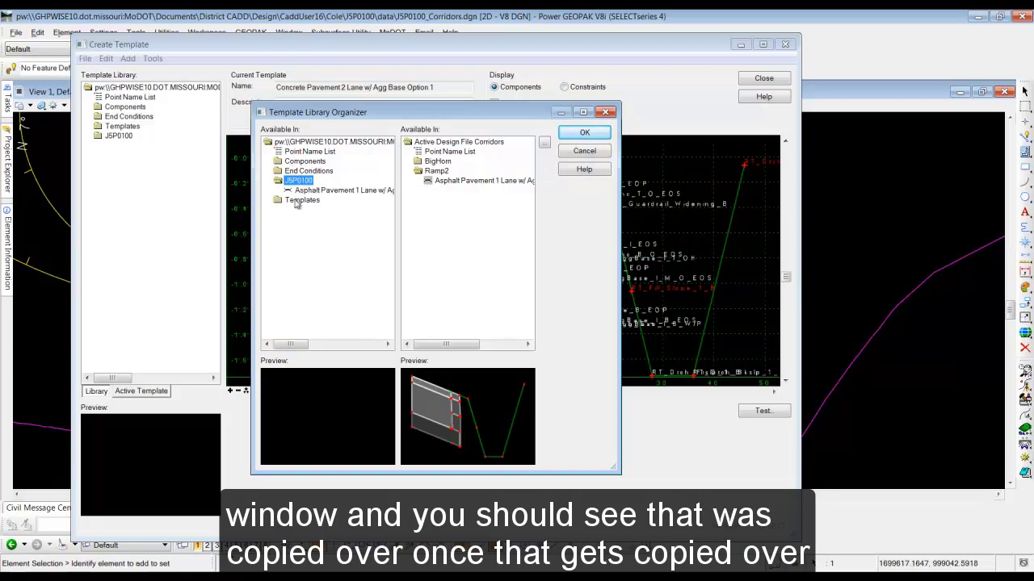
click(584, 134)
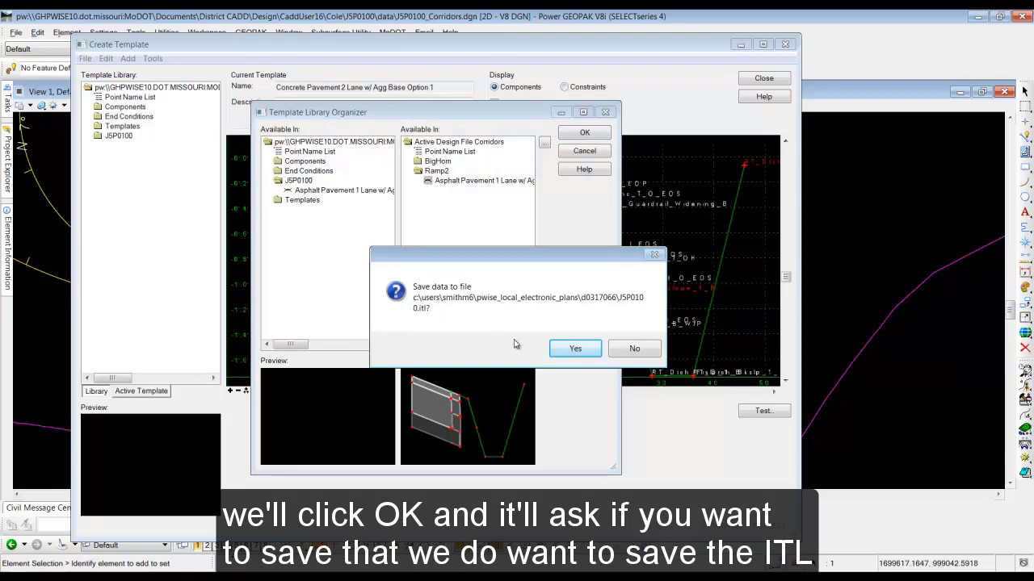
click(575, 347)
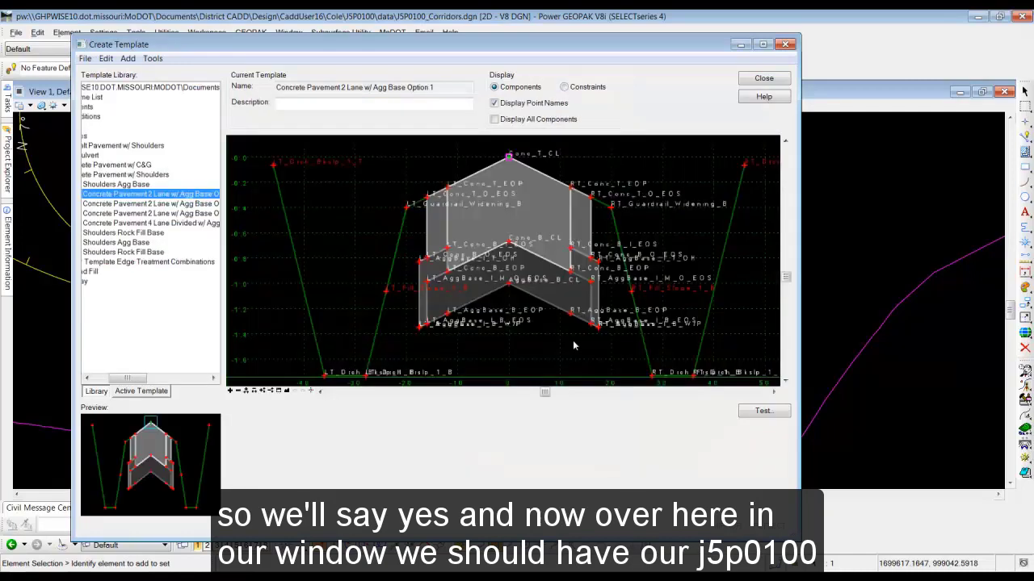
Step: Rename the asphalt pavement template in the J5P0100 folder as "Ramps (1 Lane -18 ft)"
drag(132, 378, 117, 377)
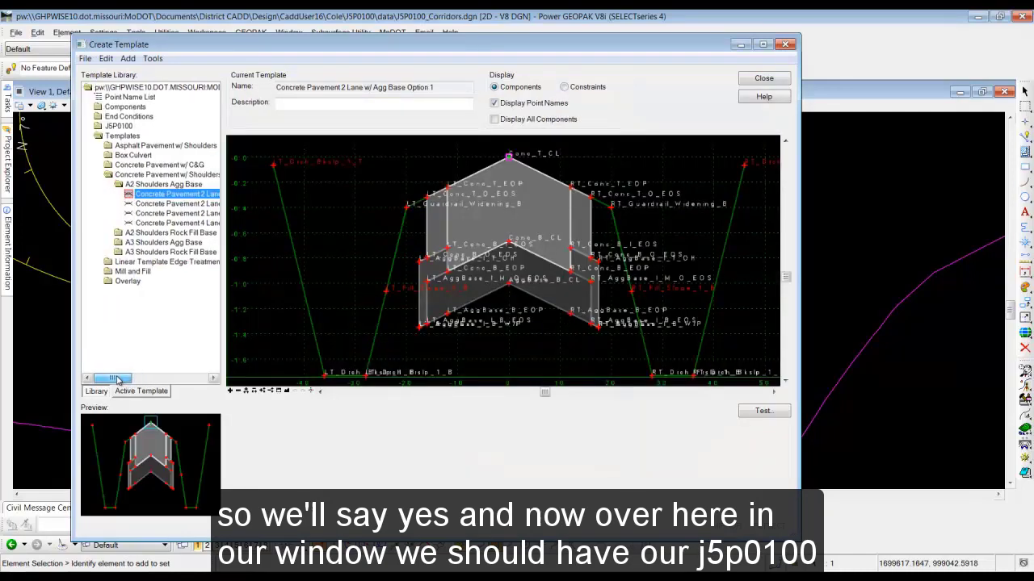
double_click(121, 127)
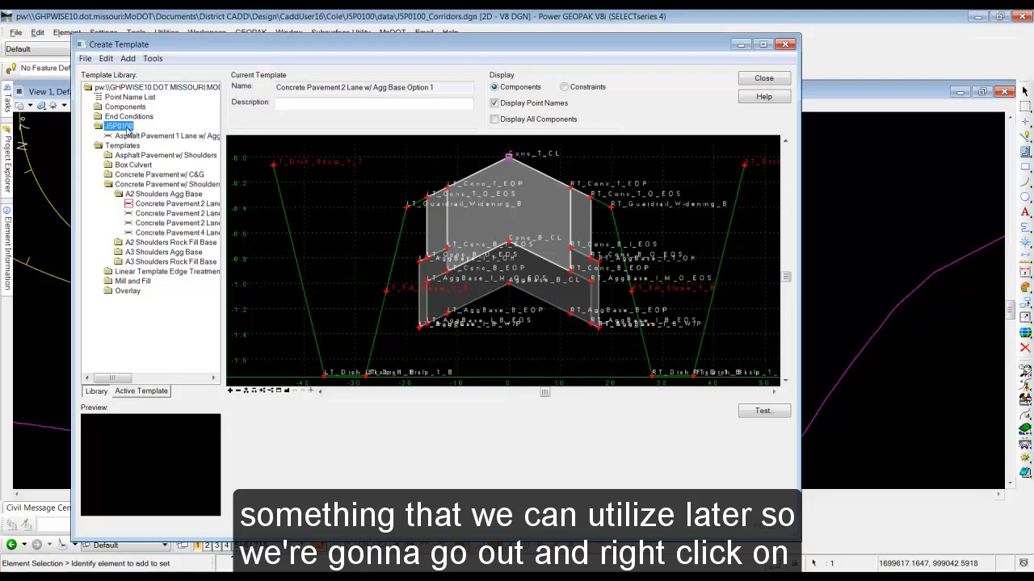
right_click(144, 137)
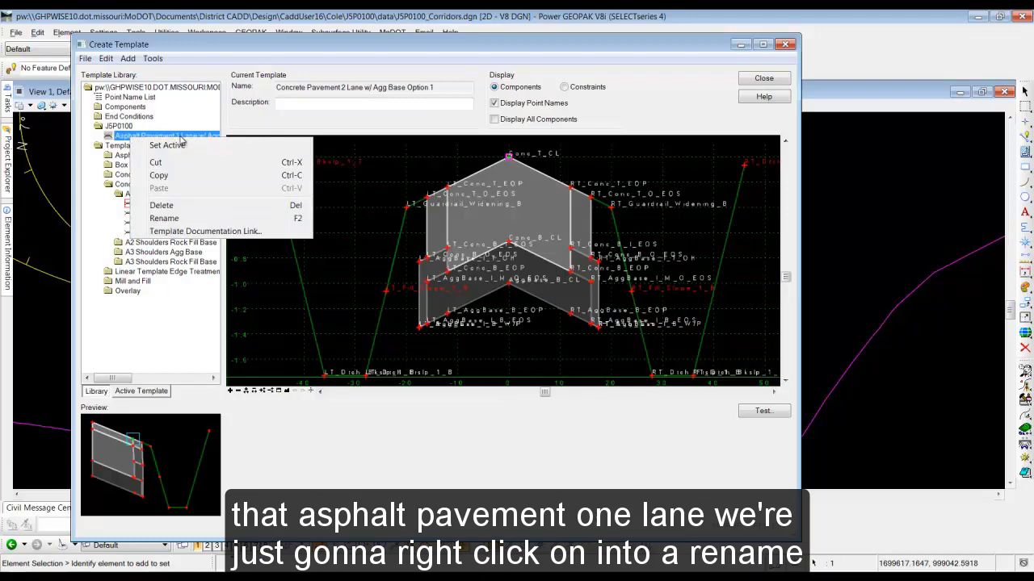
click(164, 219)
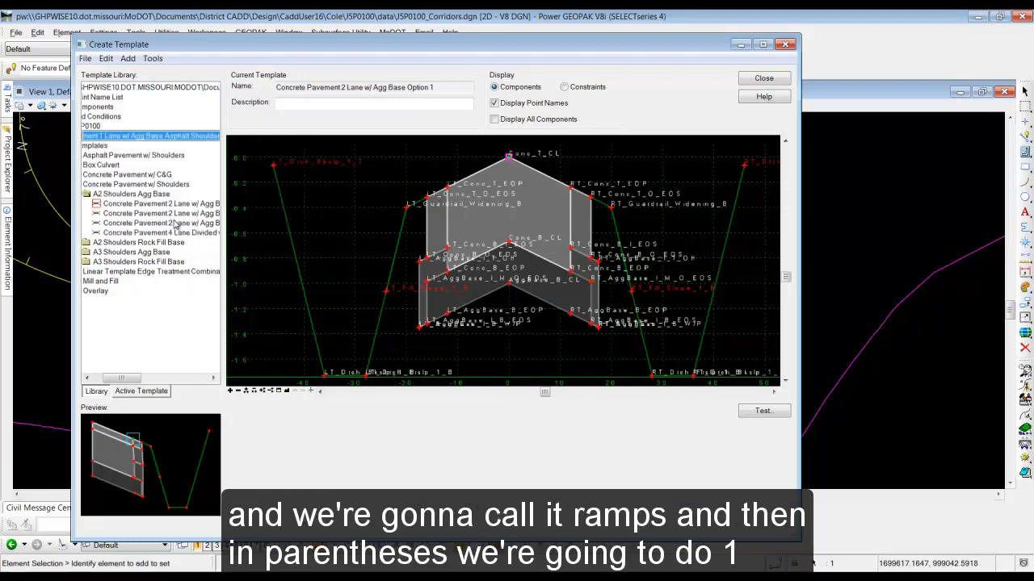
text(Ra)
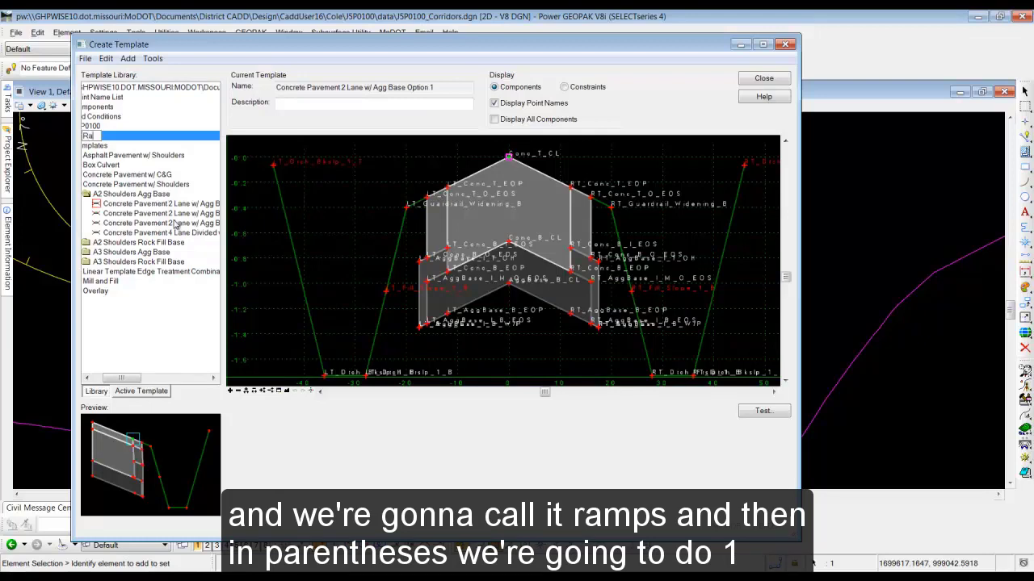
text(mps (1 Lane -18 ft)
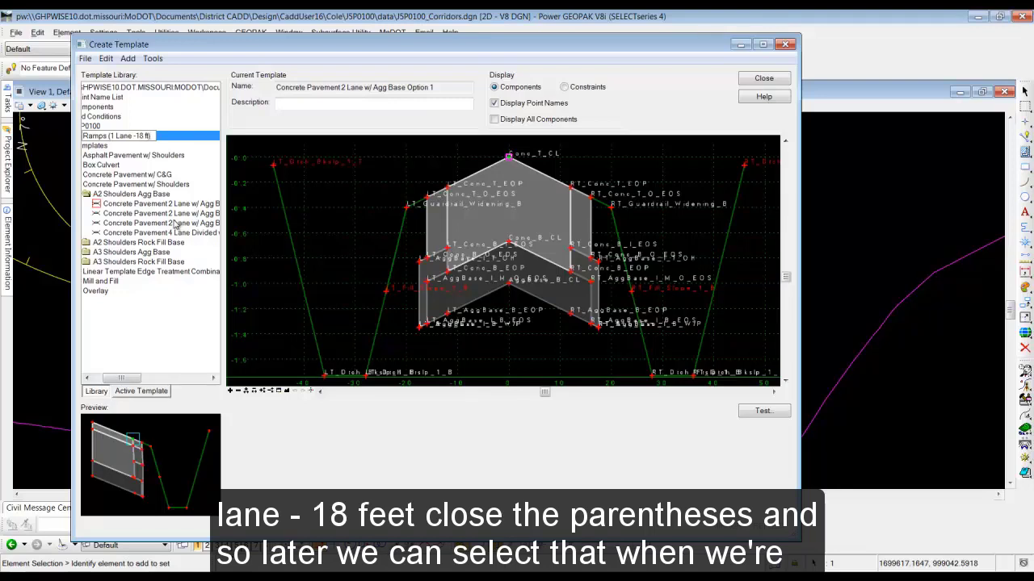
key(Return)
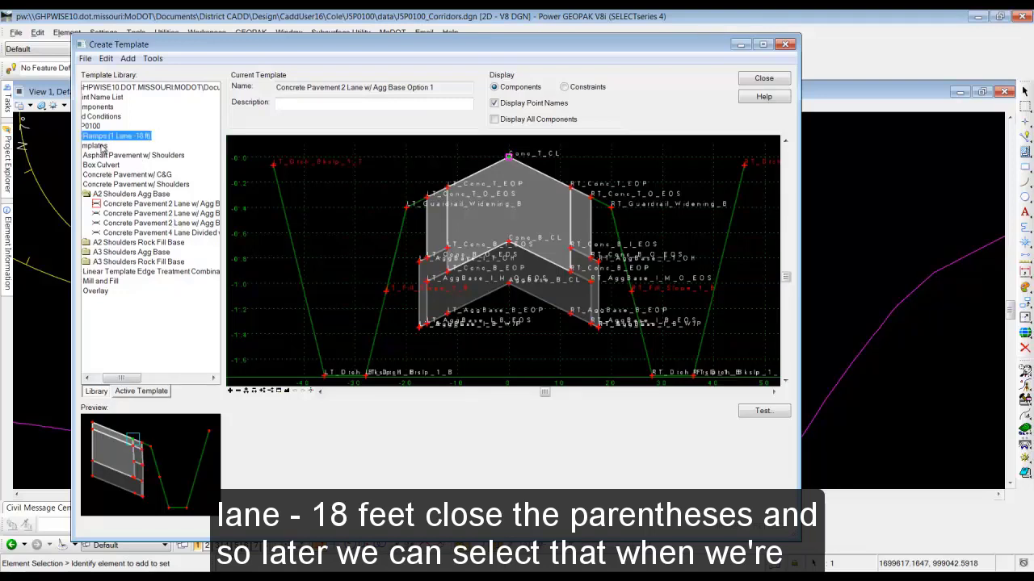
Step: Make Ramps (1 Lane -18 ft) the current template and close the template editor, saving the changes to the library
drag(118, 379, 106, 379)
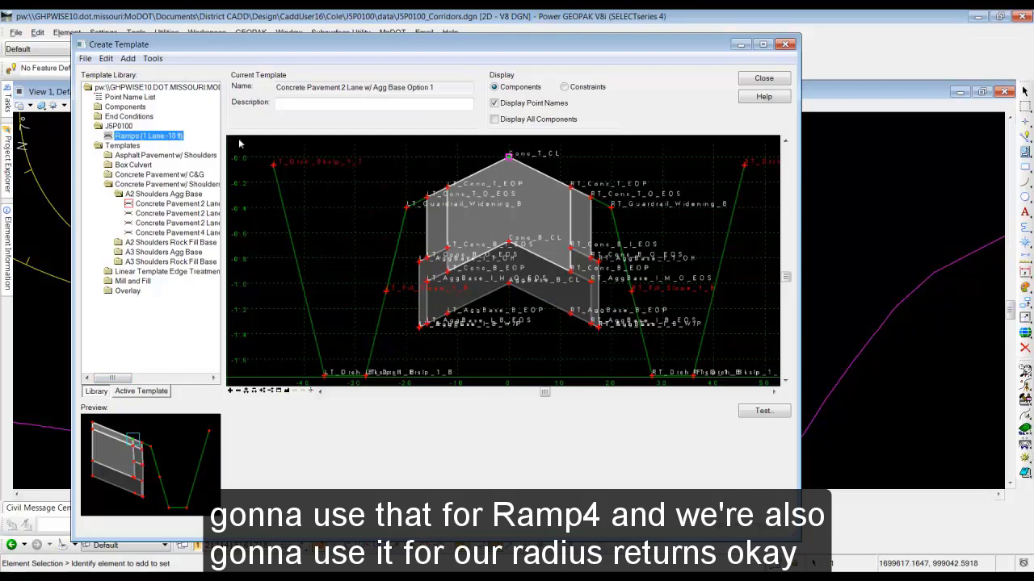
click(147, 137)
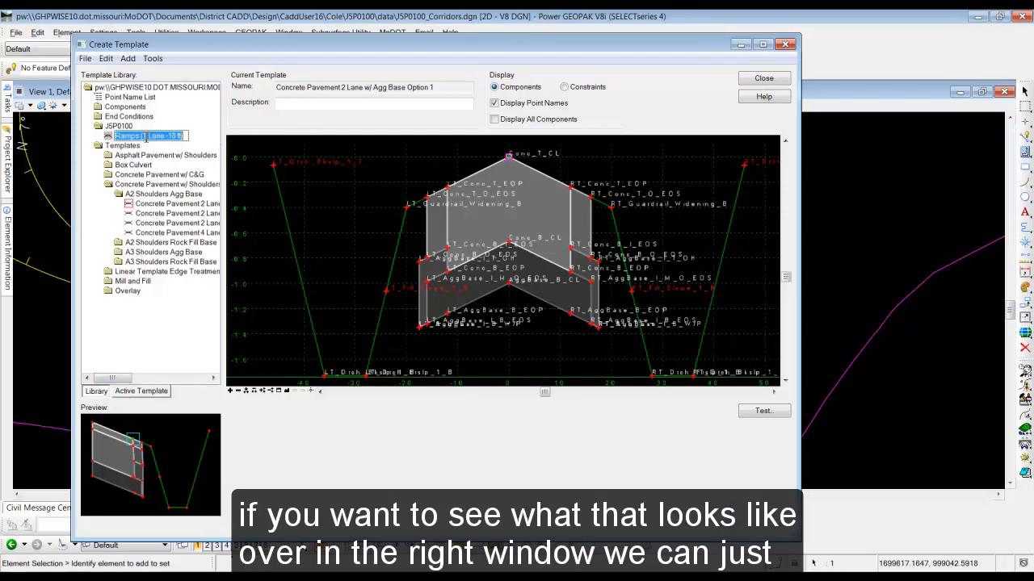
double_click(170, 138)
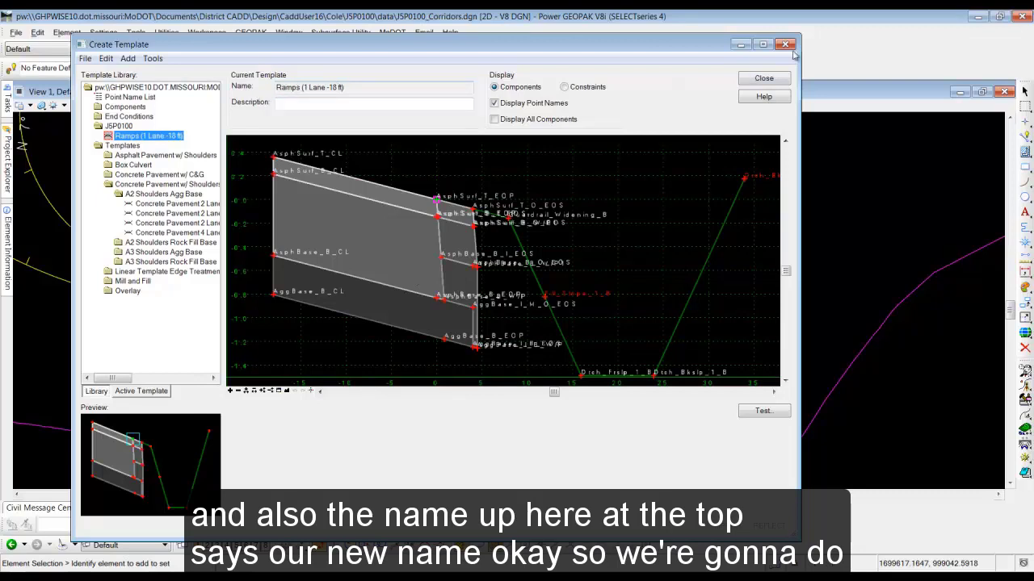
click(767, 79)
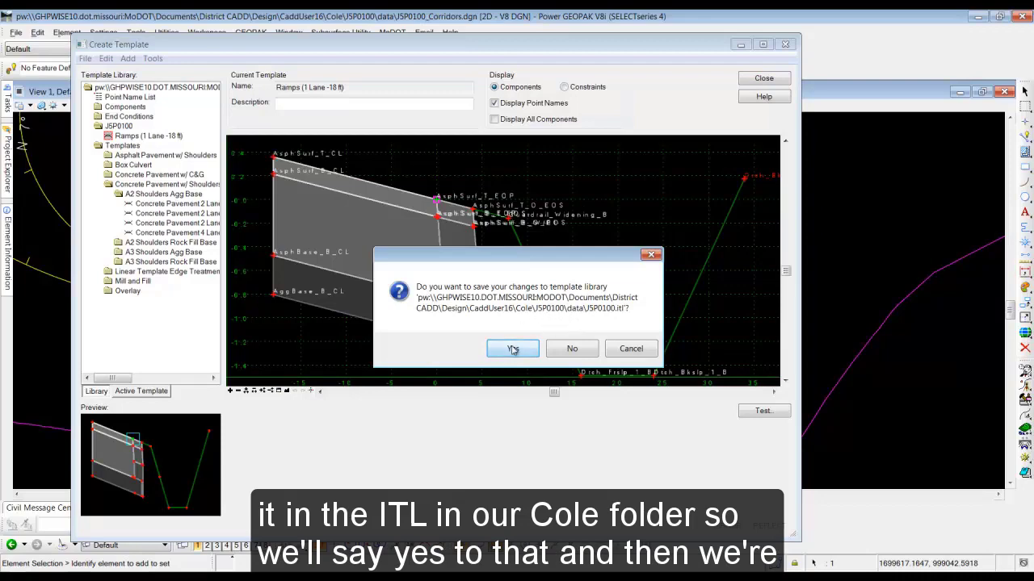
click(512, 349)
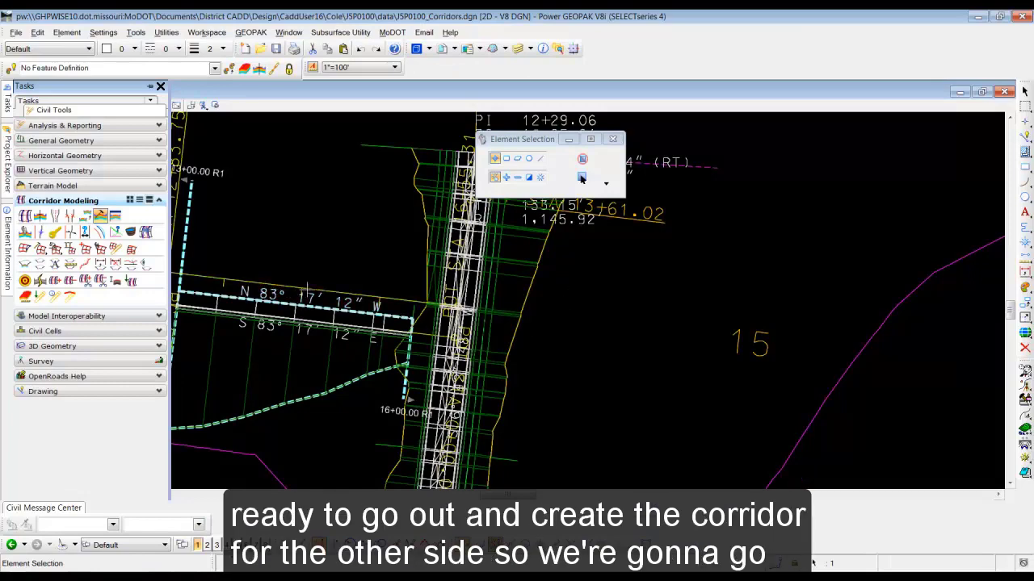
Step: Create a corridor named Ramp4 along the RAMP4 baseline, using its active profile
scroll(547, 307, down, 2)
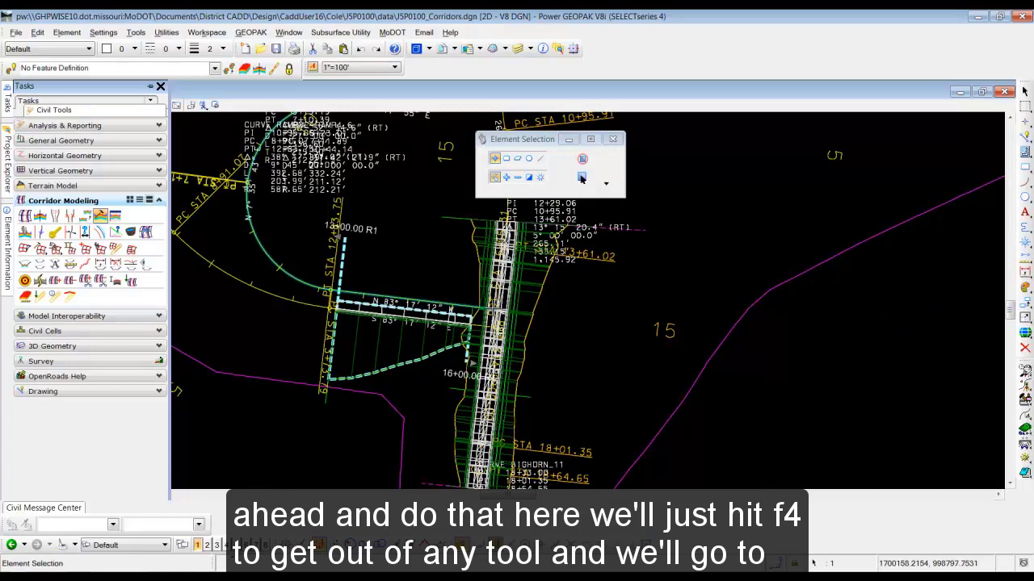
key(F4)
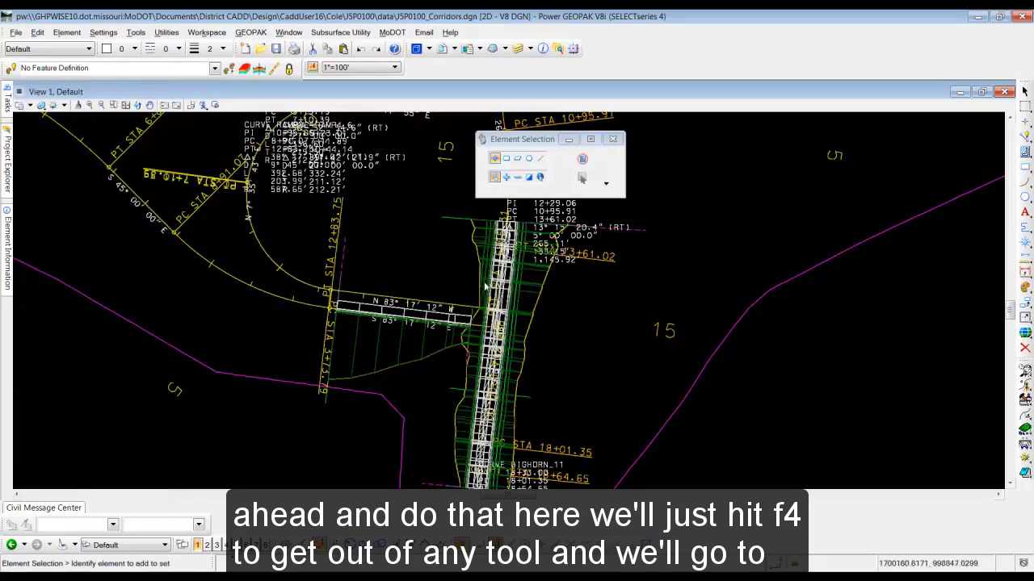
click(8, 105)
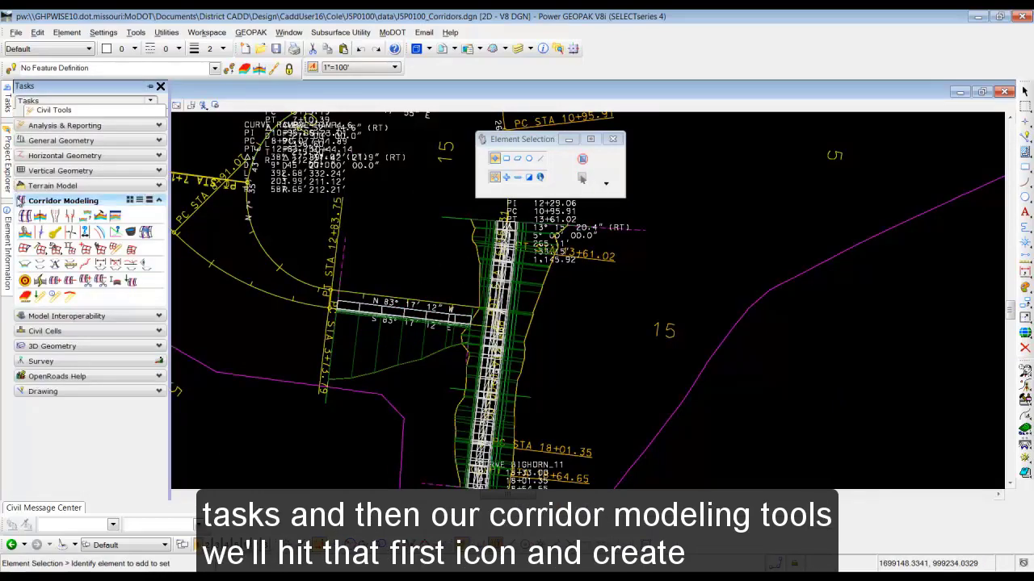
click(27, 215)
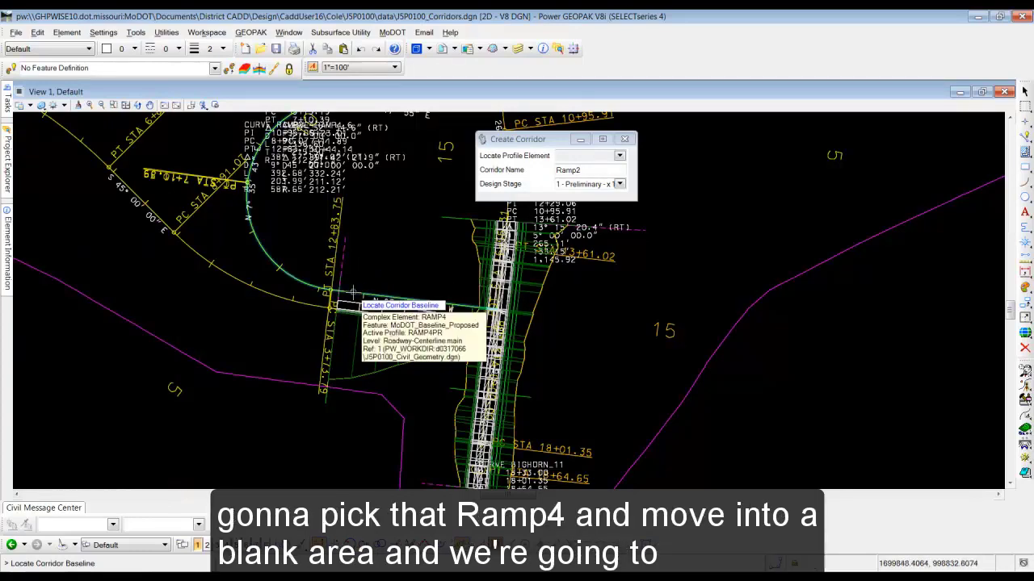
click(352, 292)
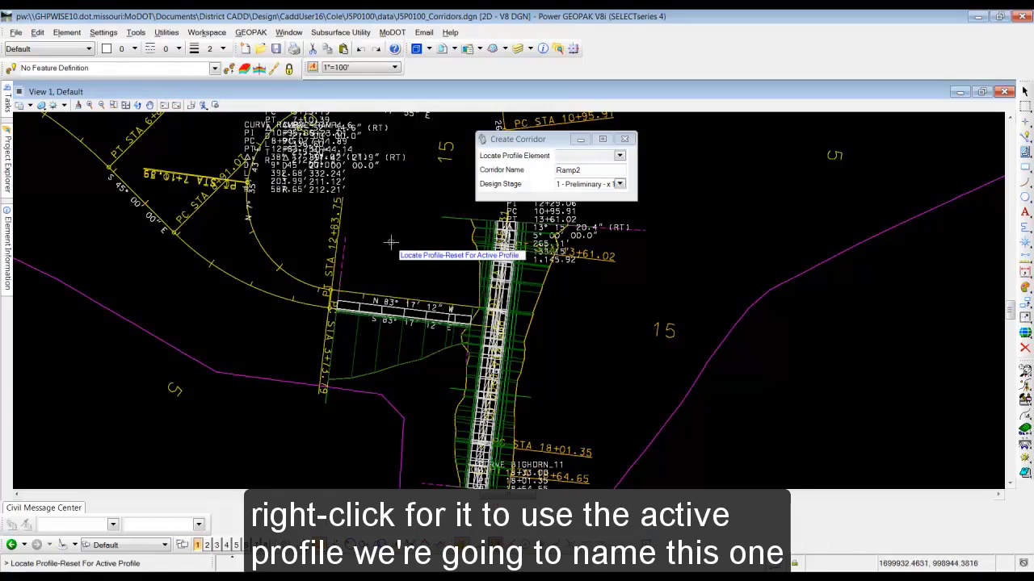
right_click(390, 242)
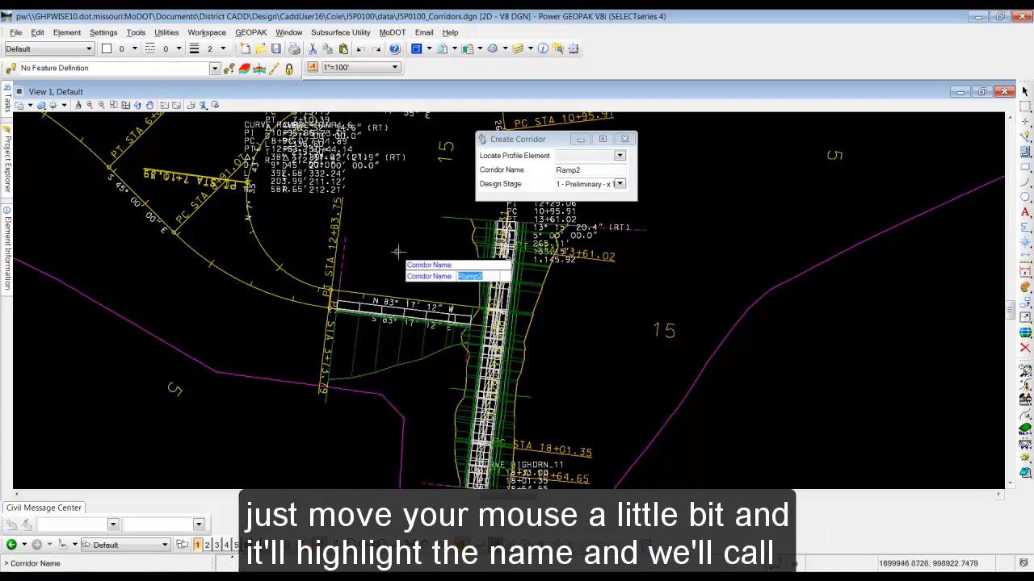
text(R)
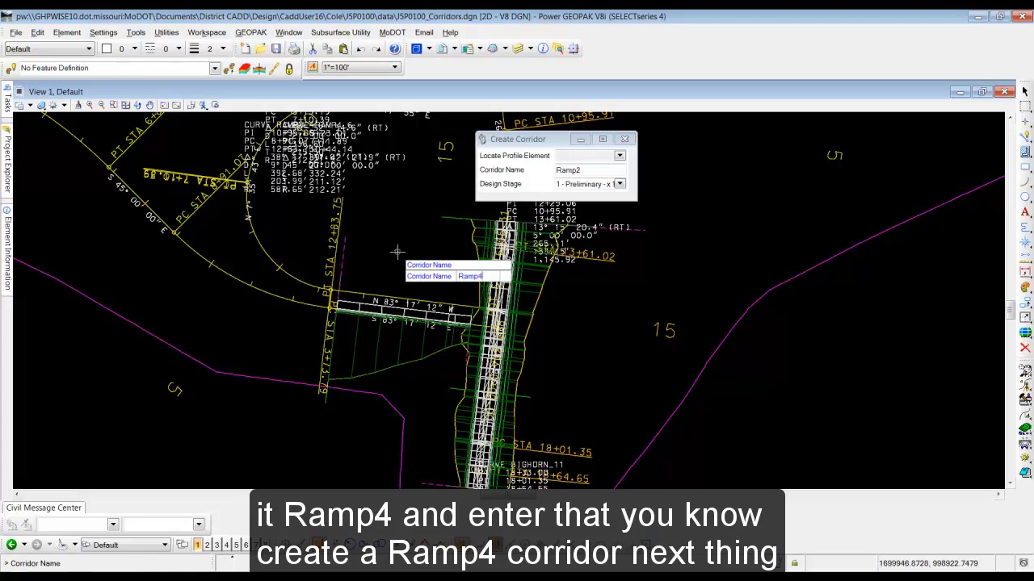
key(Return)
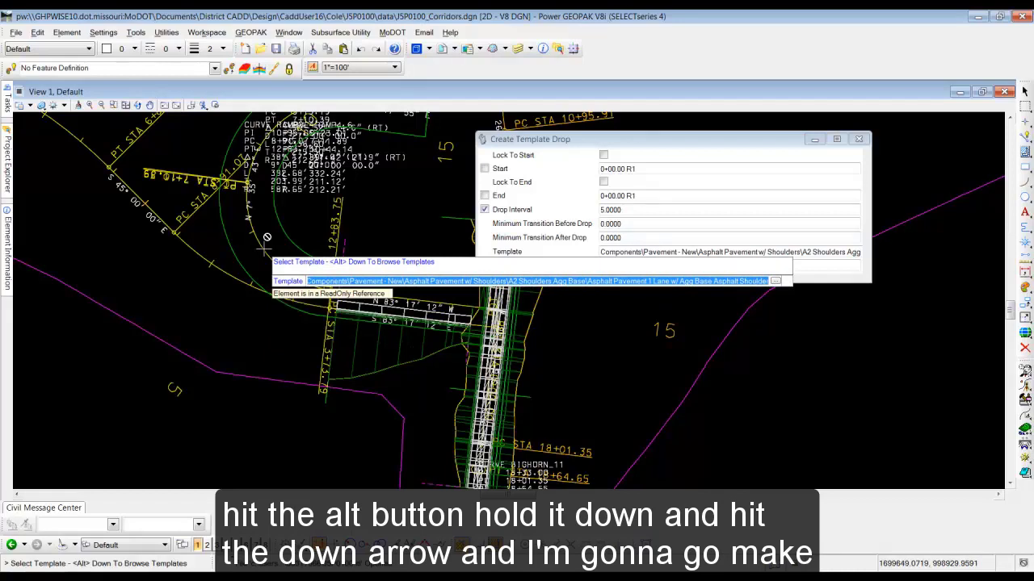
Step: Choose the Ramps (1 Lane -18 ft) template from the J5P0100 library folder for the Ramp4 template drop
key(alt+Down)
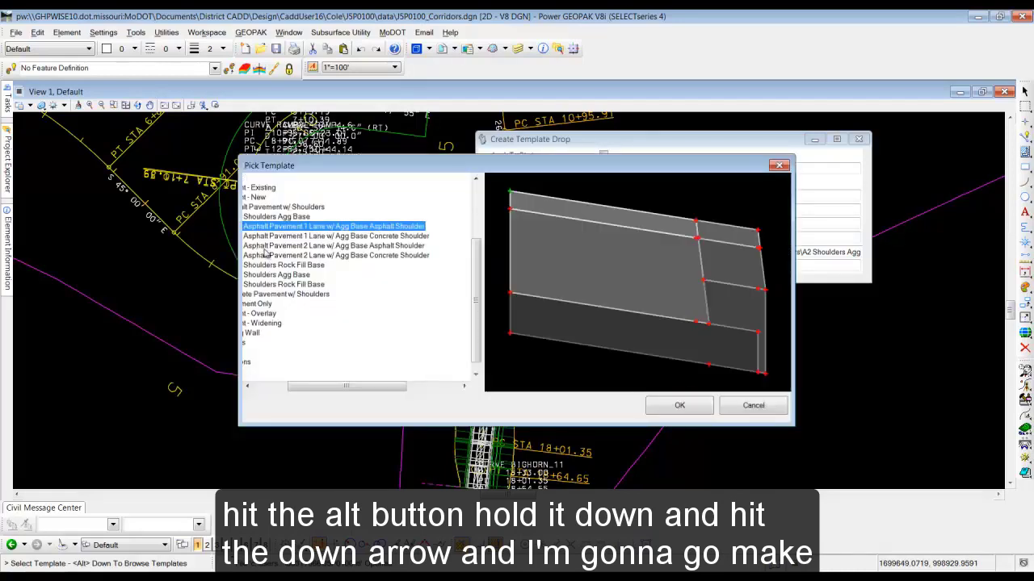
drag(327, 388, 288, 387)
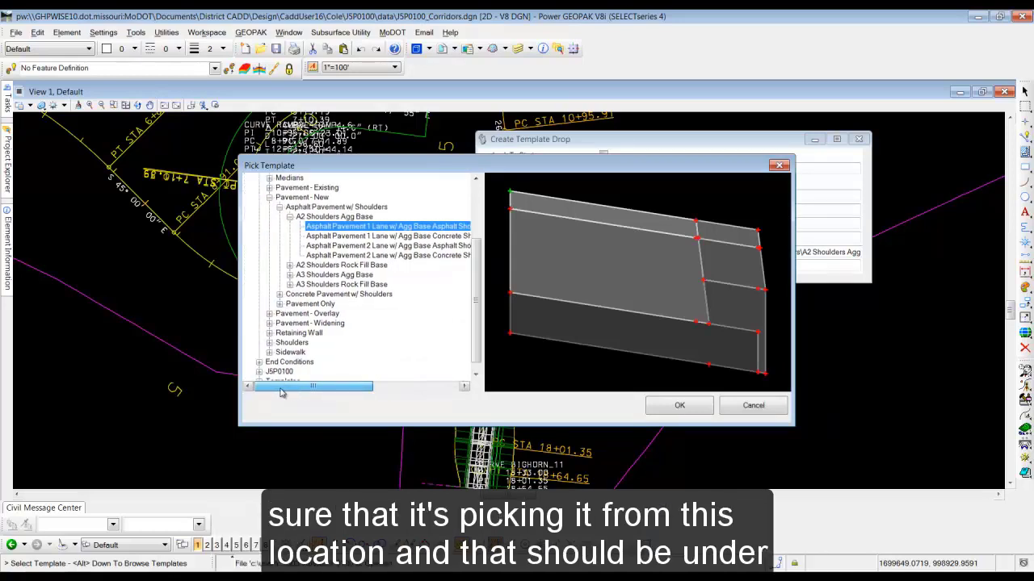
scroll(432, 250, up, 3)
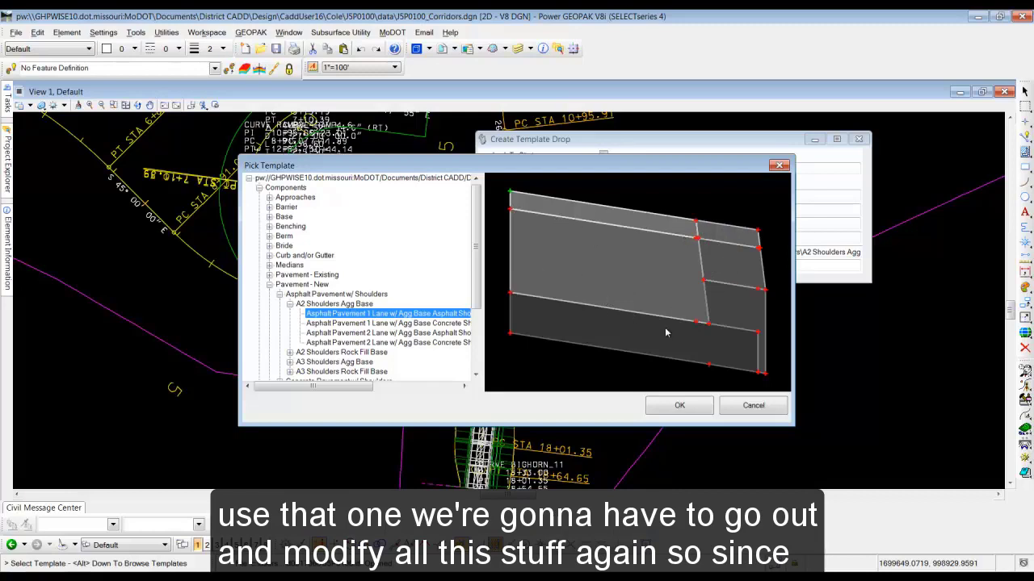
click(259, 187)
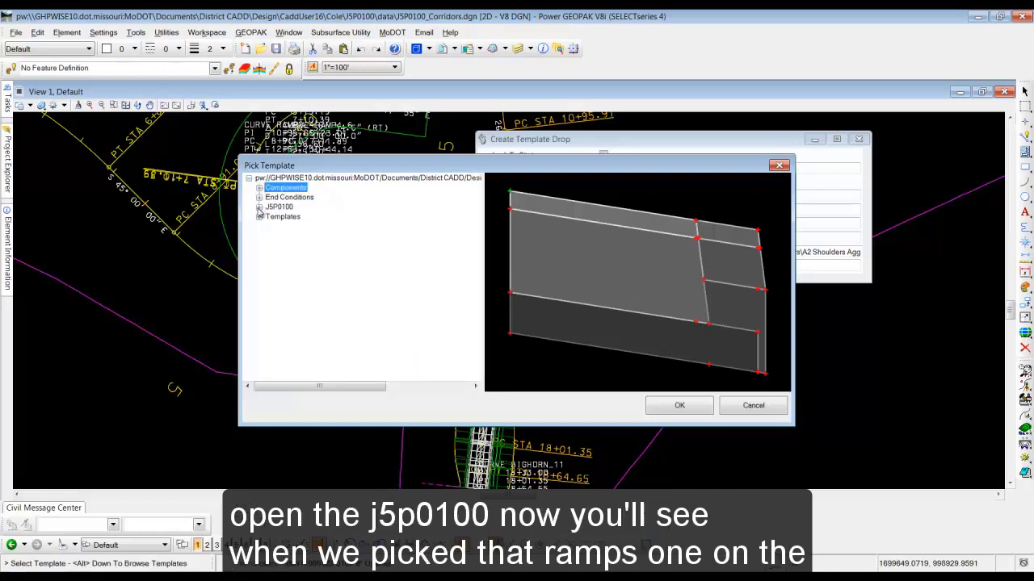
click(259, 208)
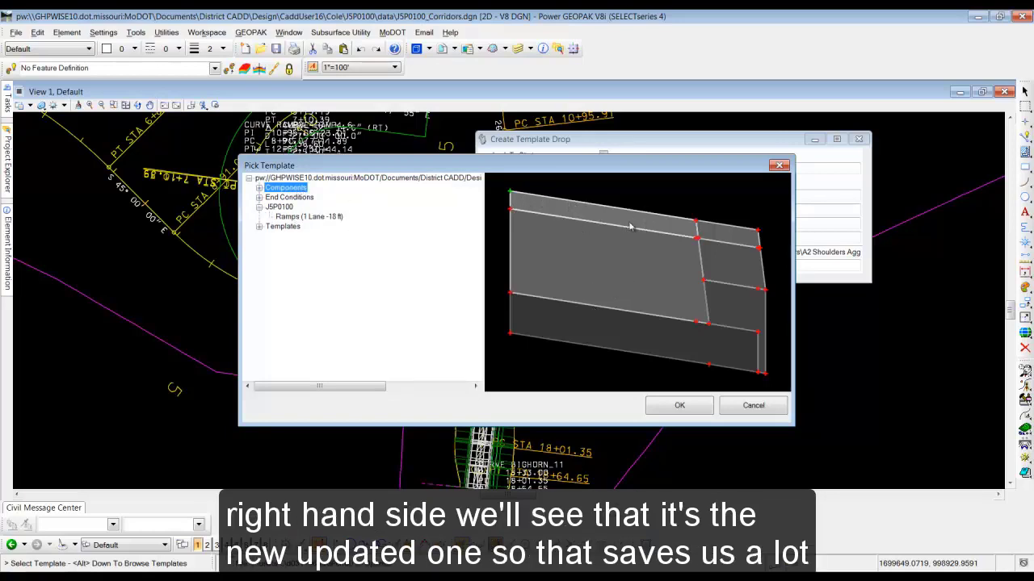
click(302, 217)
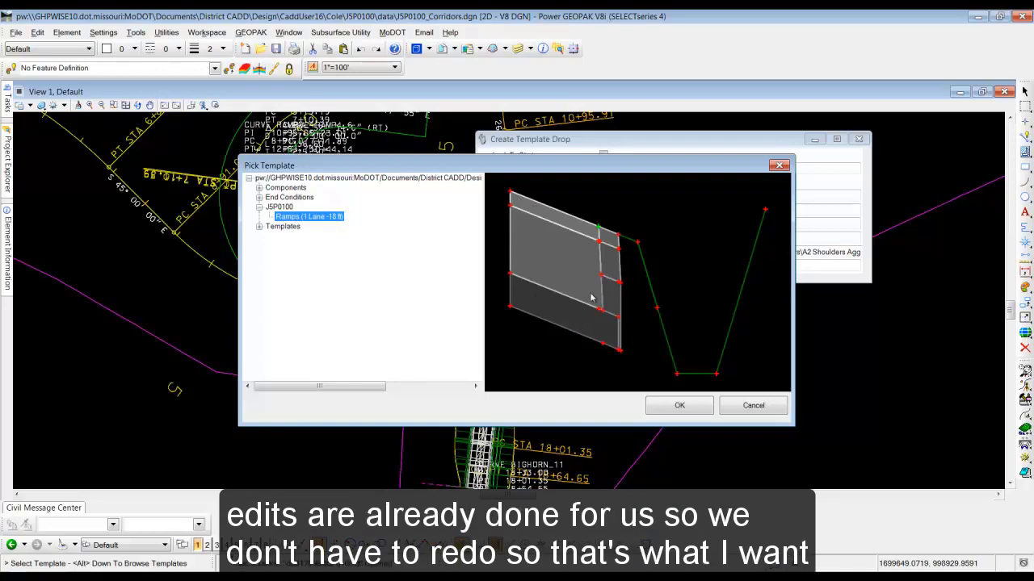
click(681, 406)
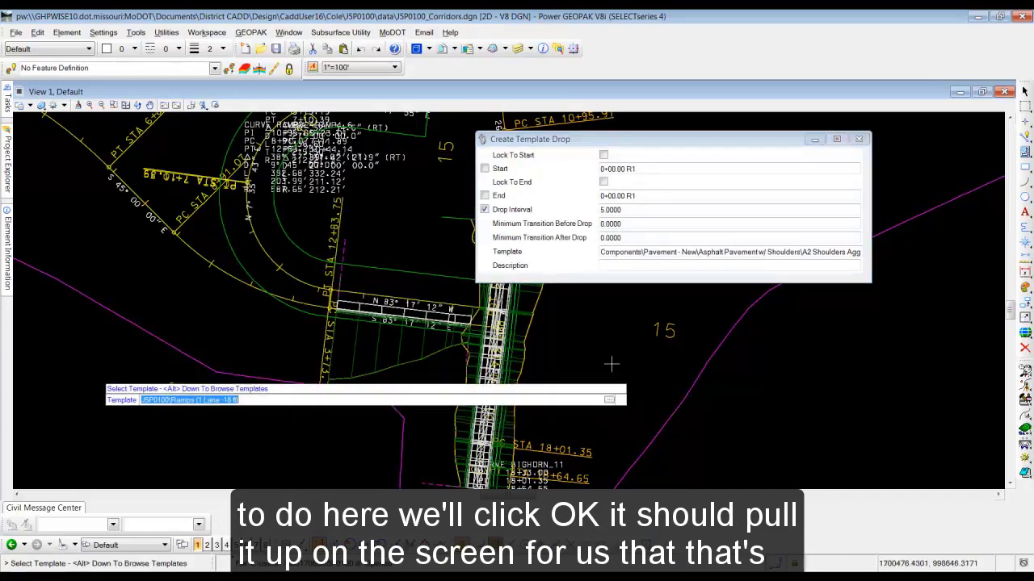
click(700, 308)
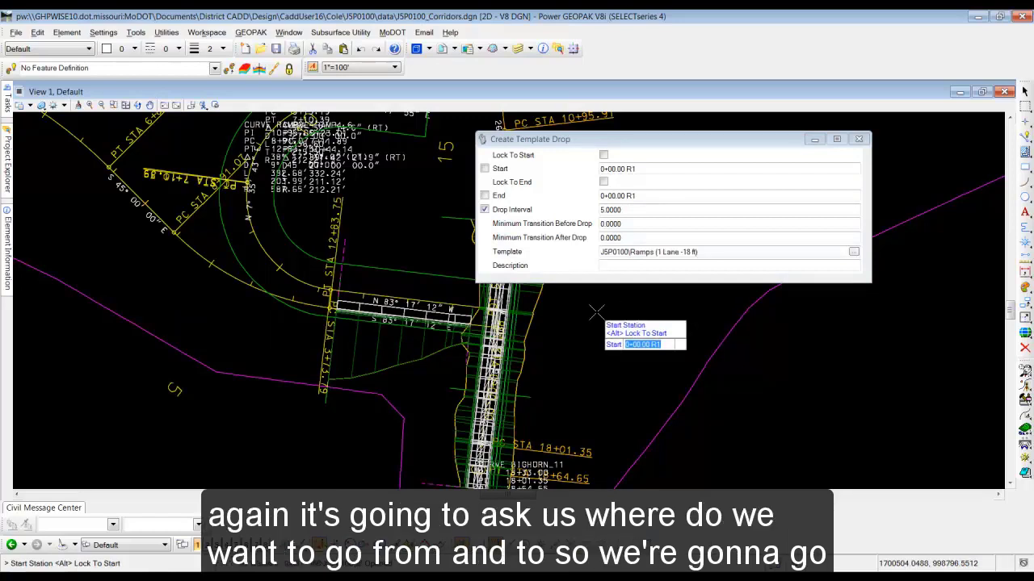
Step: Set the Ramp4 template drop to start at station 0+55 and end at station 3+55
text(0)
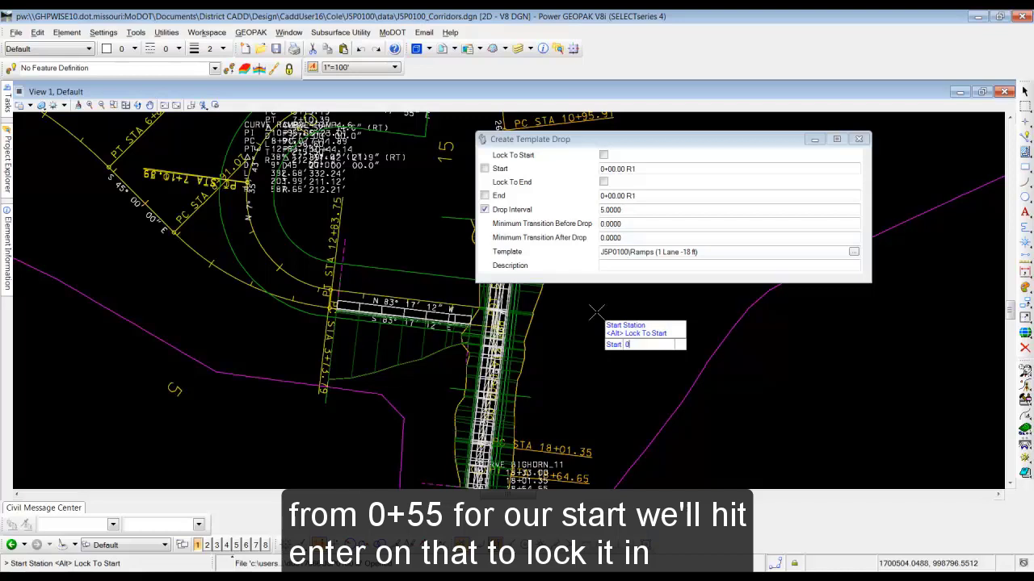
text(+55)
key(Return)
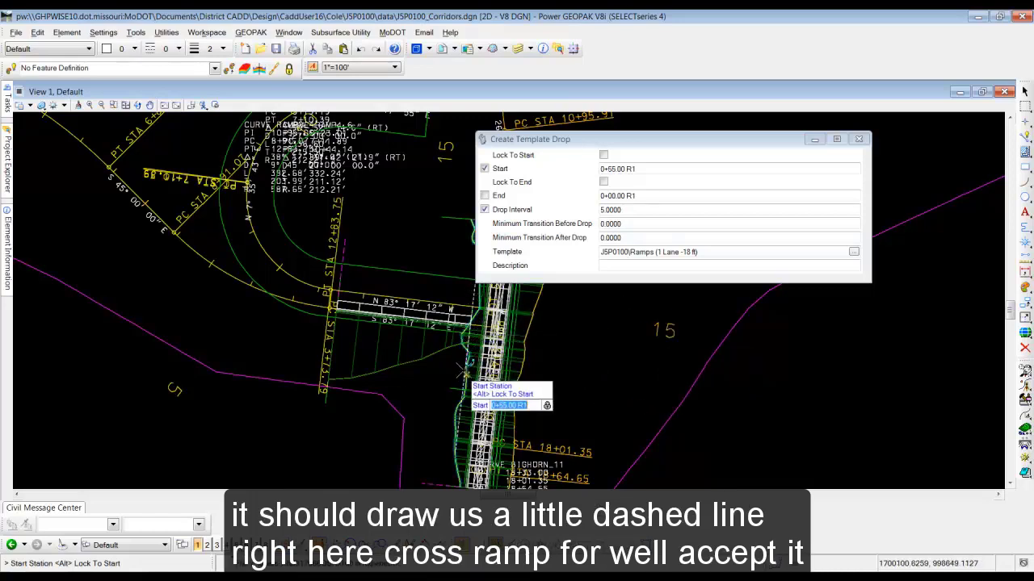
click(592, 346)
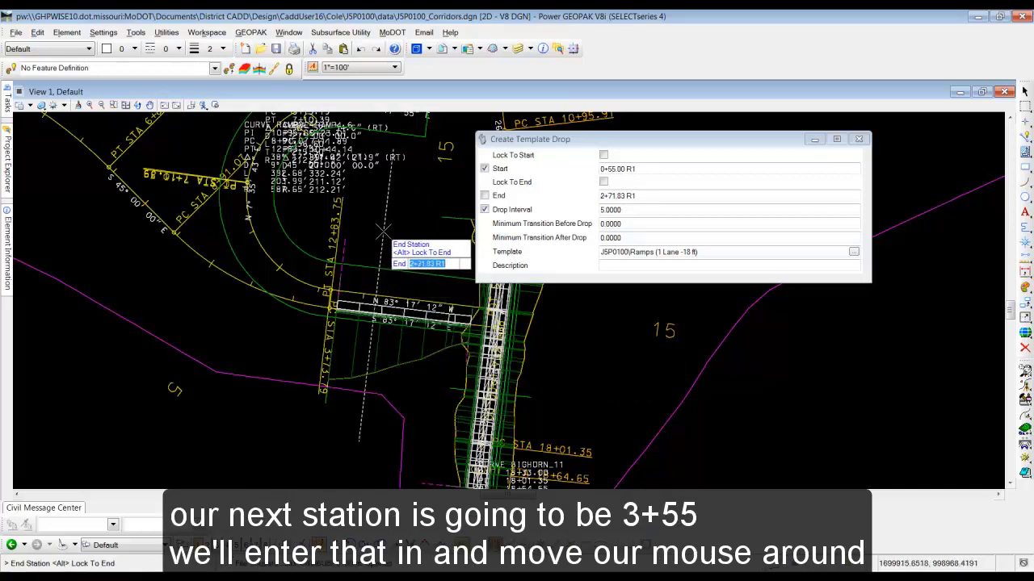
text(3+55)
key(Return)
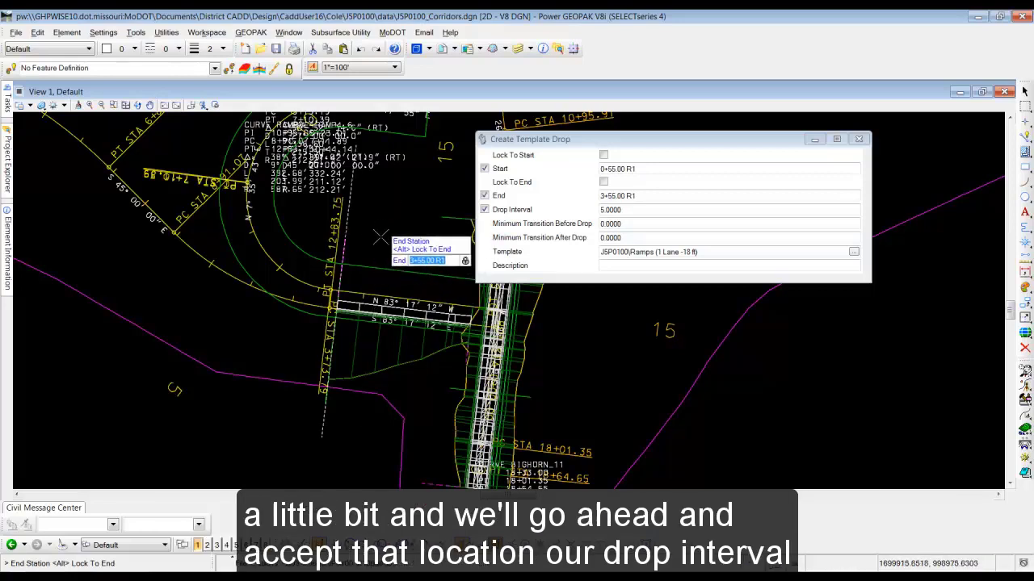
click(375, 221)
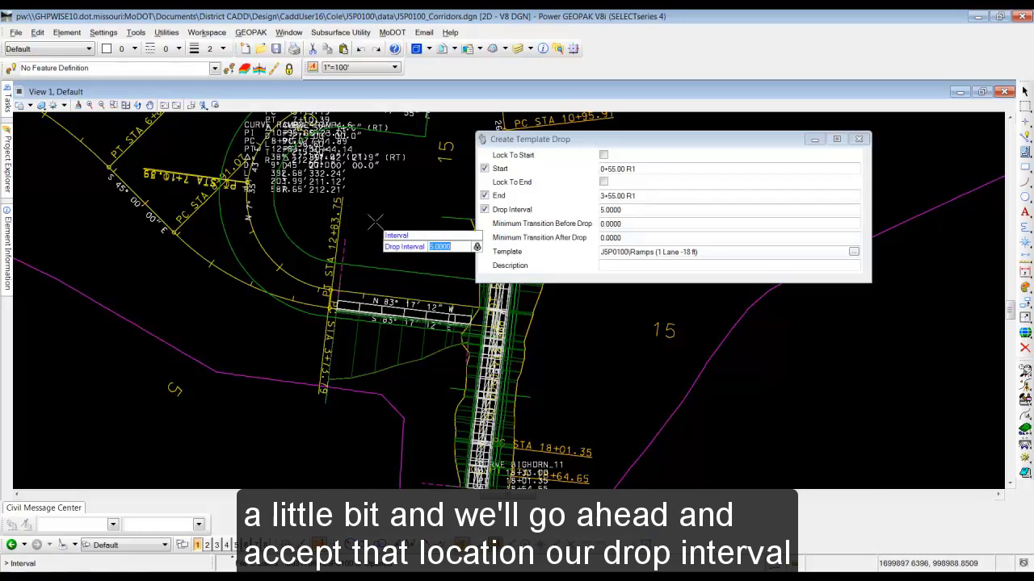
Step: Set the drop interval to 5 and place the Ramp4 template drop with the default transitions and no description
text(5)
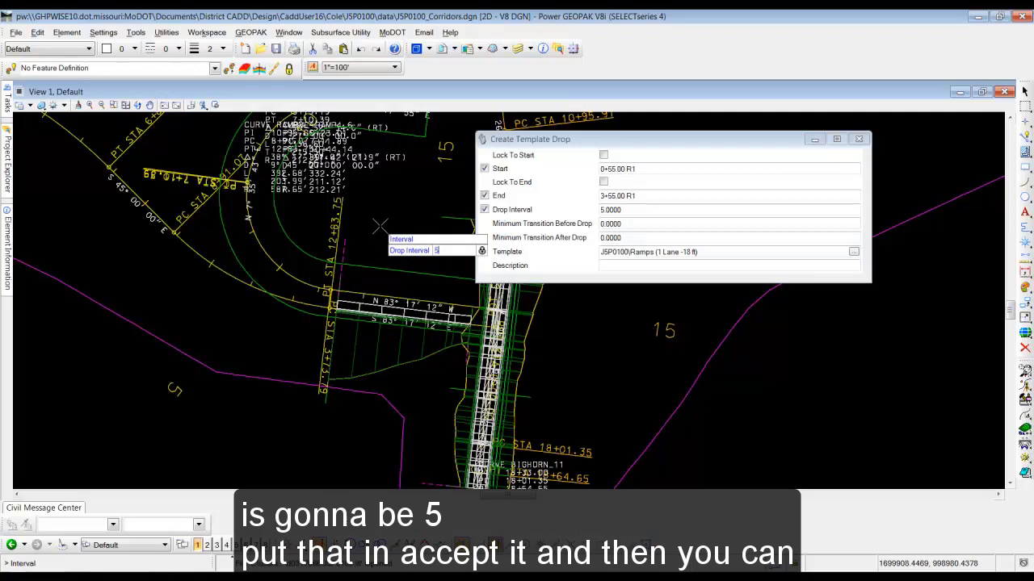
key(Return)
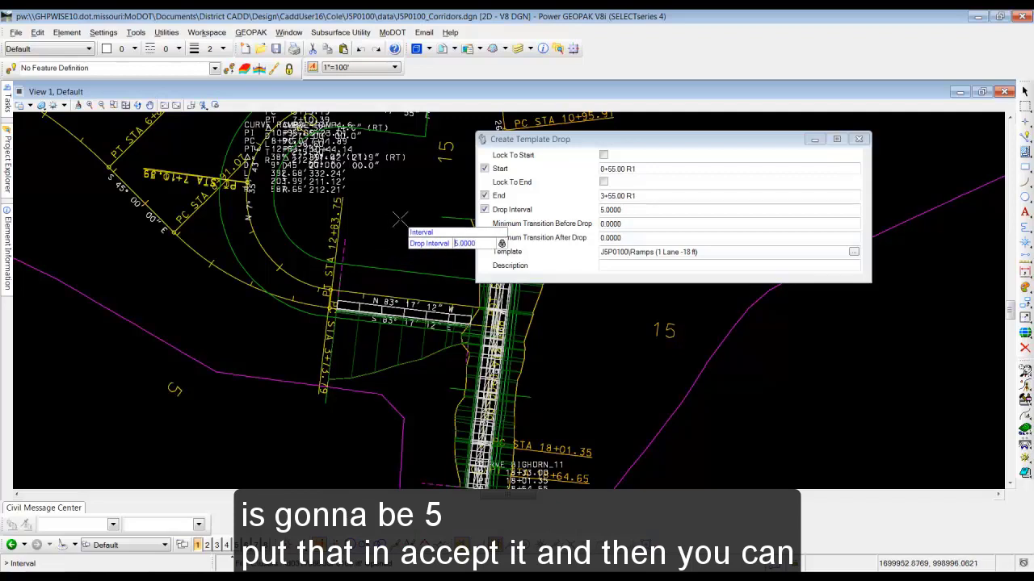
click(390, 223)
click(399, 219)
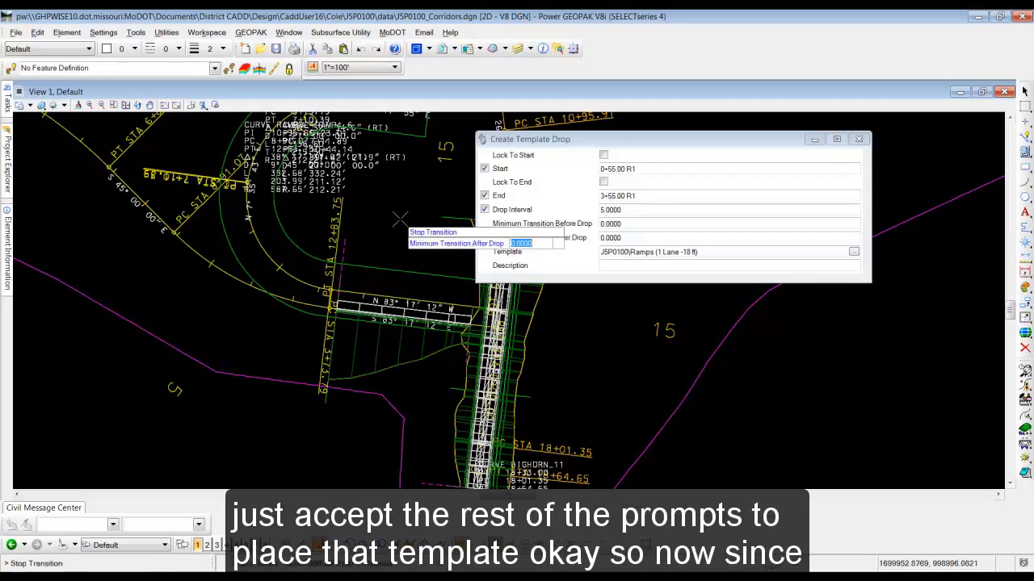
click(399, 219)
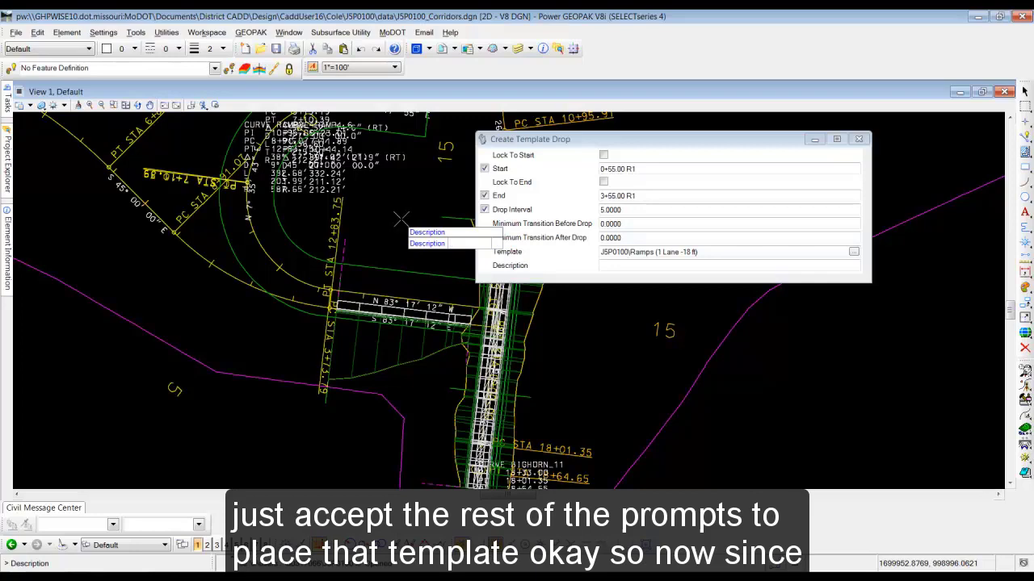
click(399, 219)
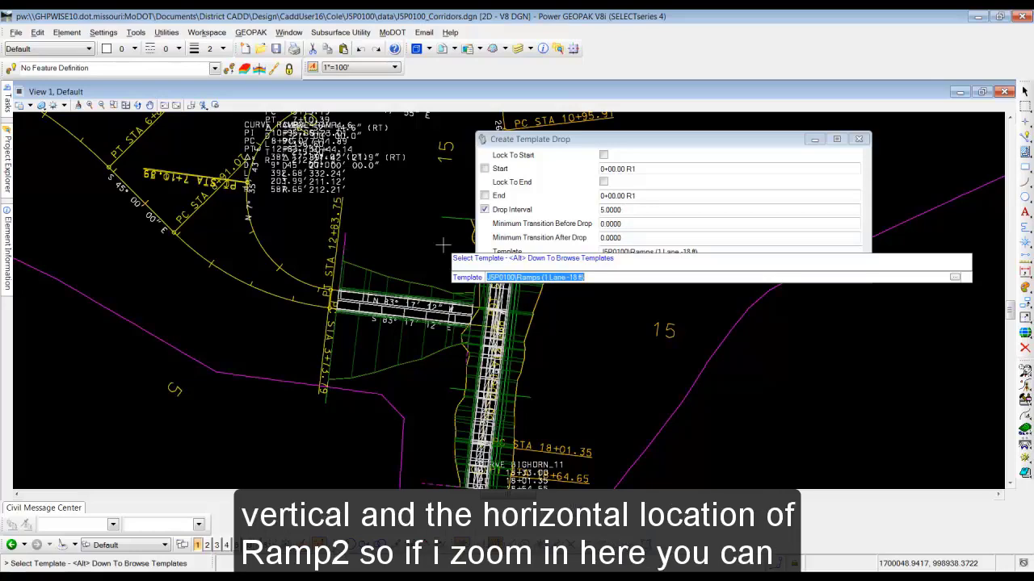
Step: End the template drop command, select the Ramp4 corridor, start Create Point Control on it and move its dialog clear of the ramp
scroll(440, 327, up, 3)
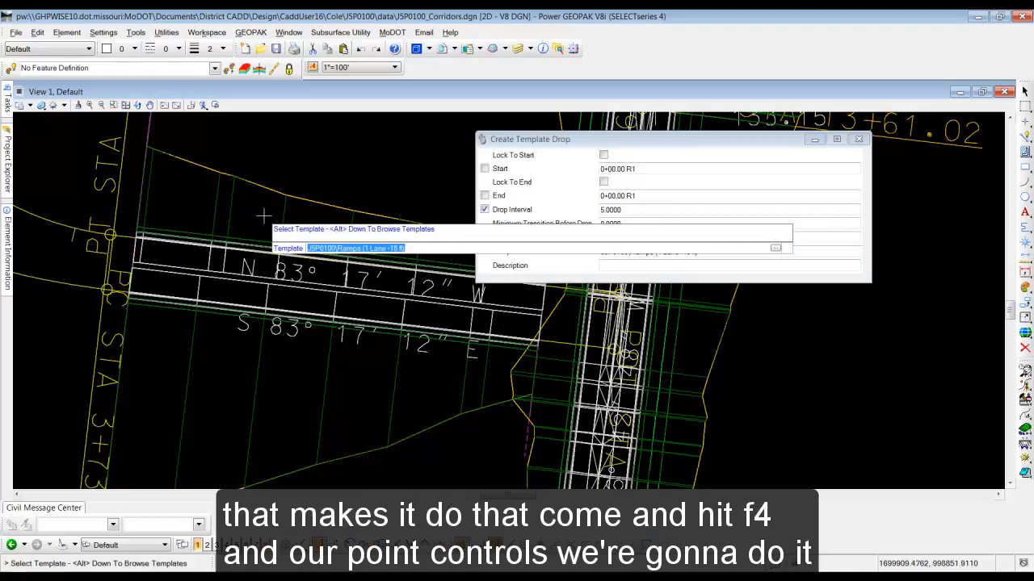
key(Escape)
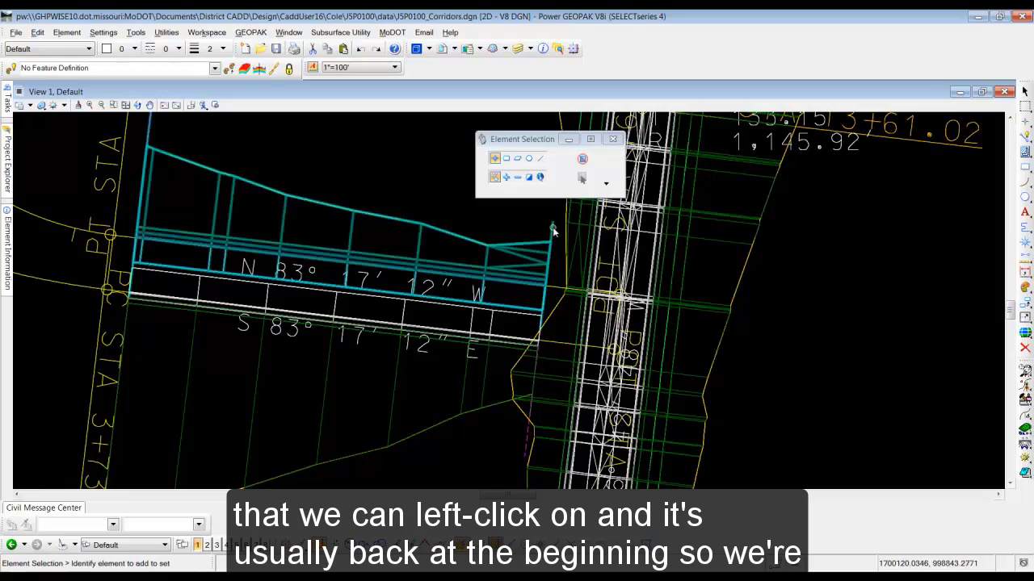
click(553, 232)
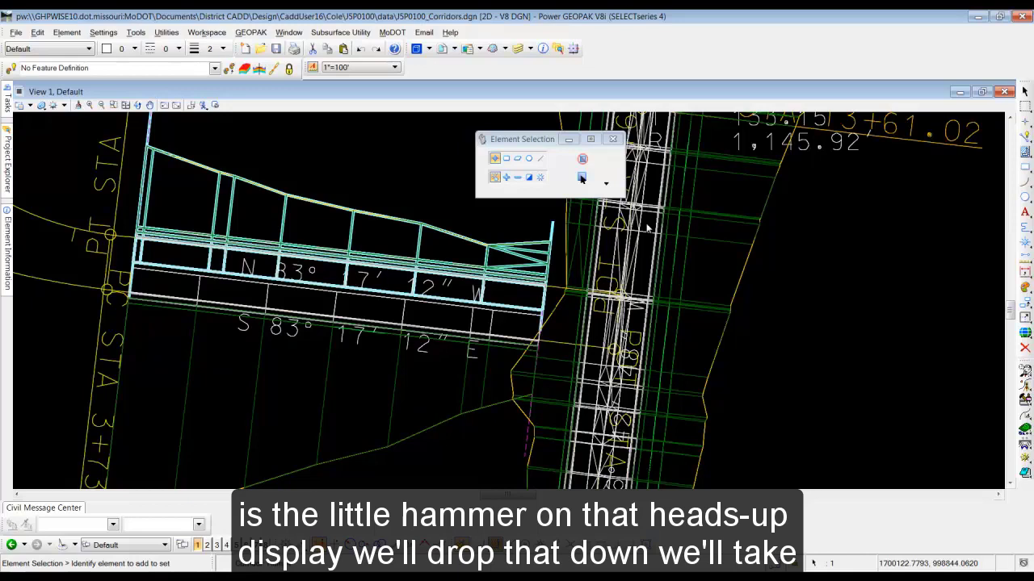
mouse_move(648, 229)
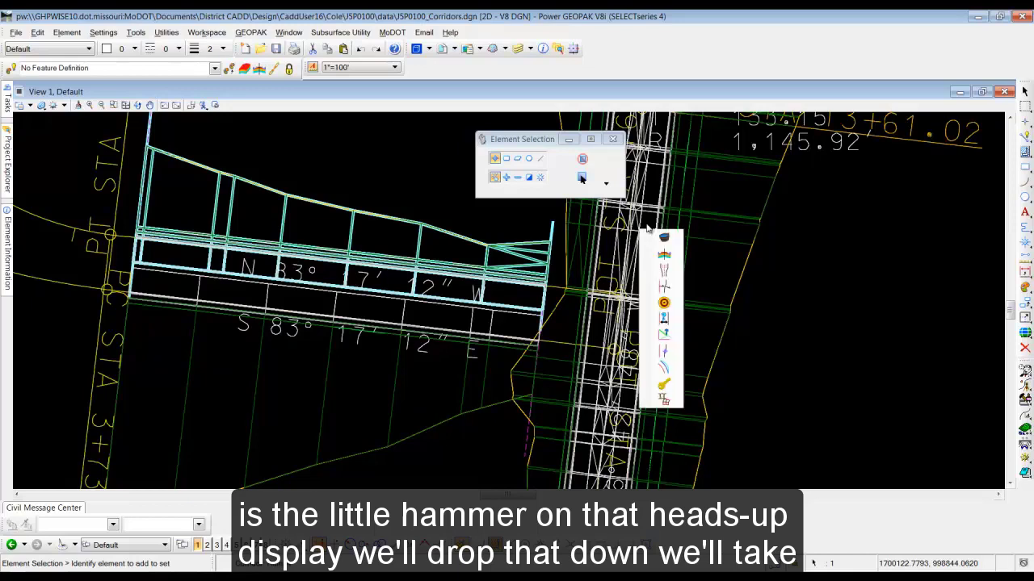
click(666, 352)
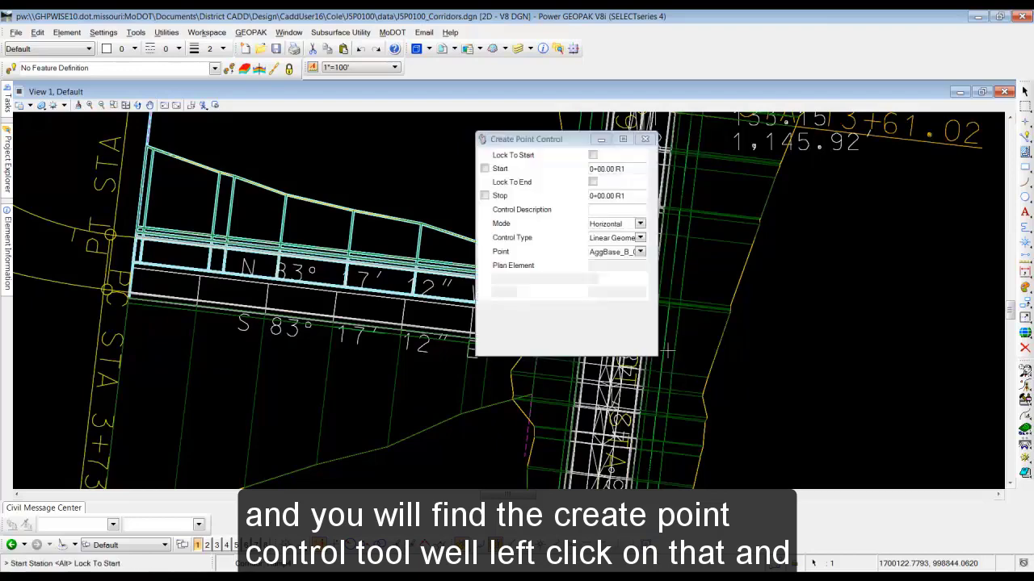
drag(522, 141, 687, 186)
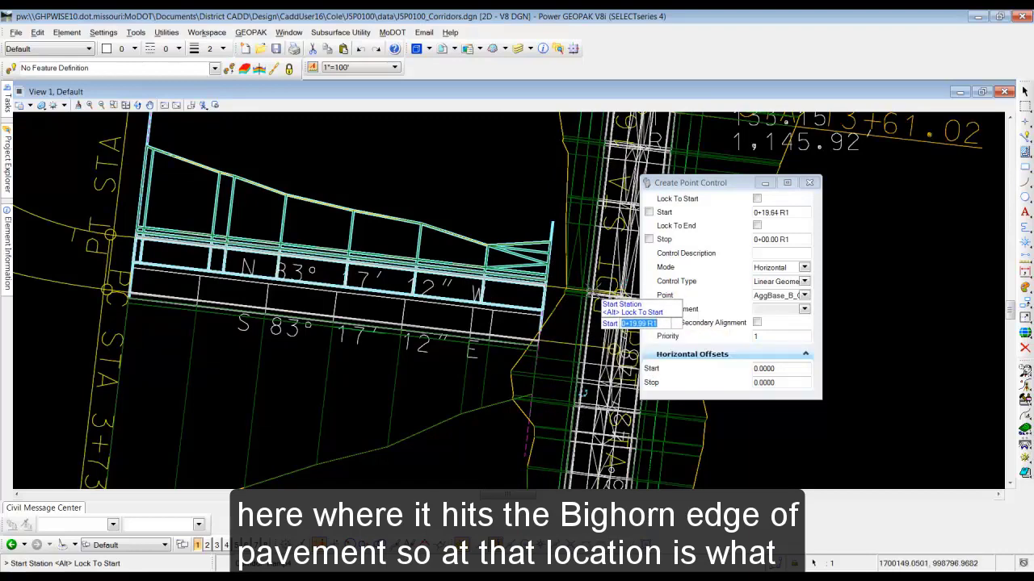
Step: Turn off the display of the Default-3D model reference so only the 2D linework shows near the ramp's start
scroll(596, 297, up, 3)
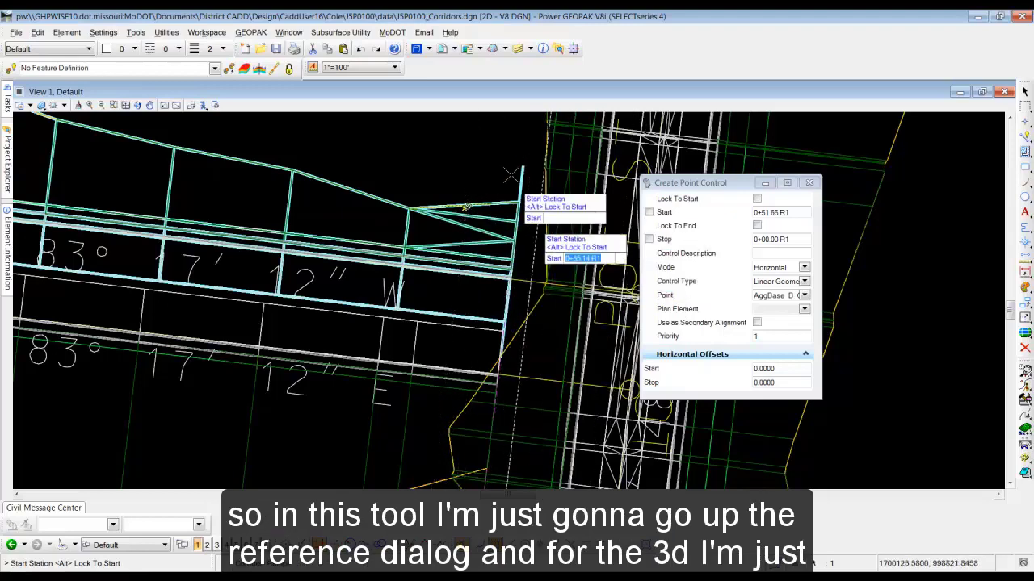
click(443, 49)
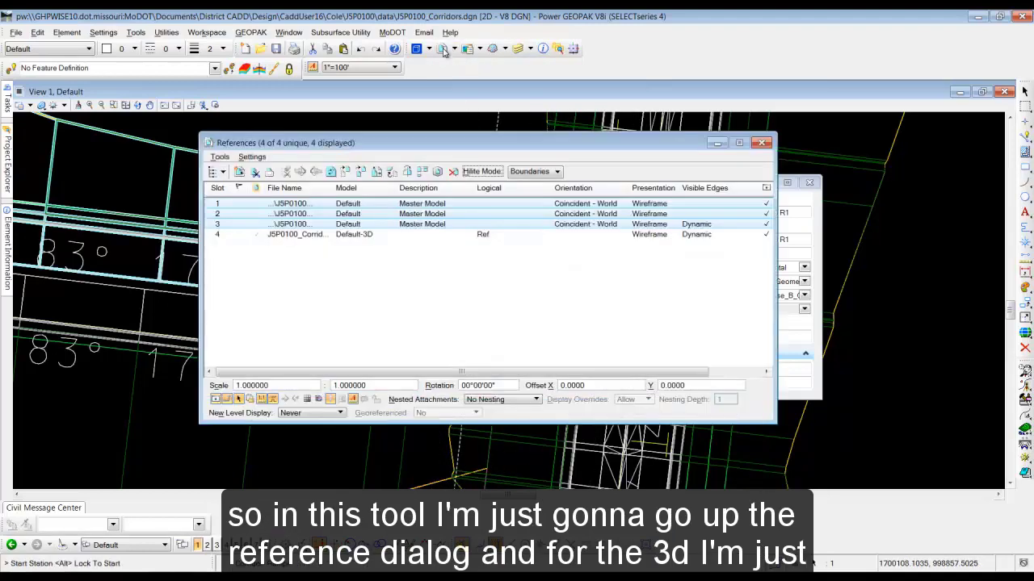
click(368, 234)
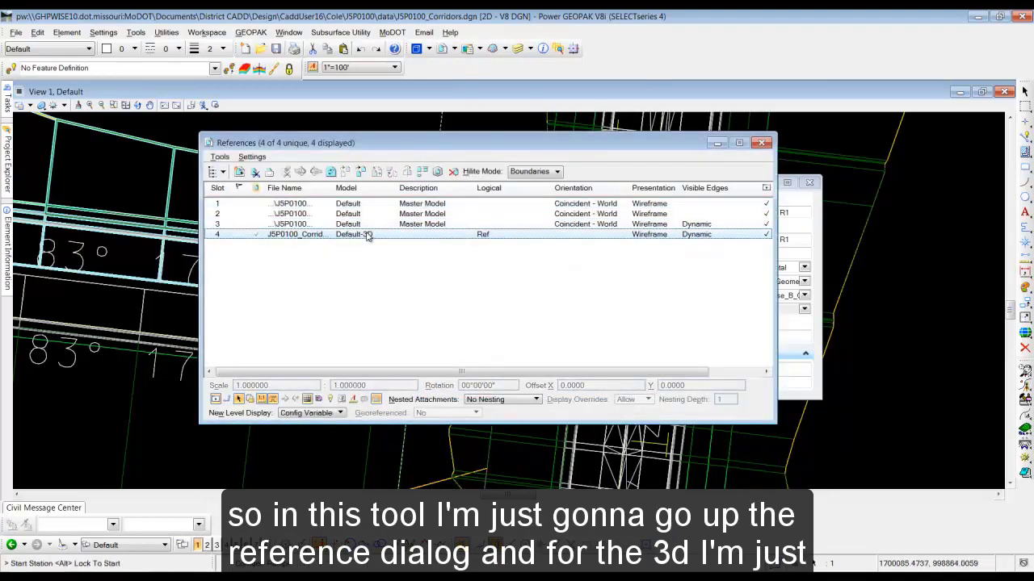
click(216, 400)
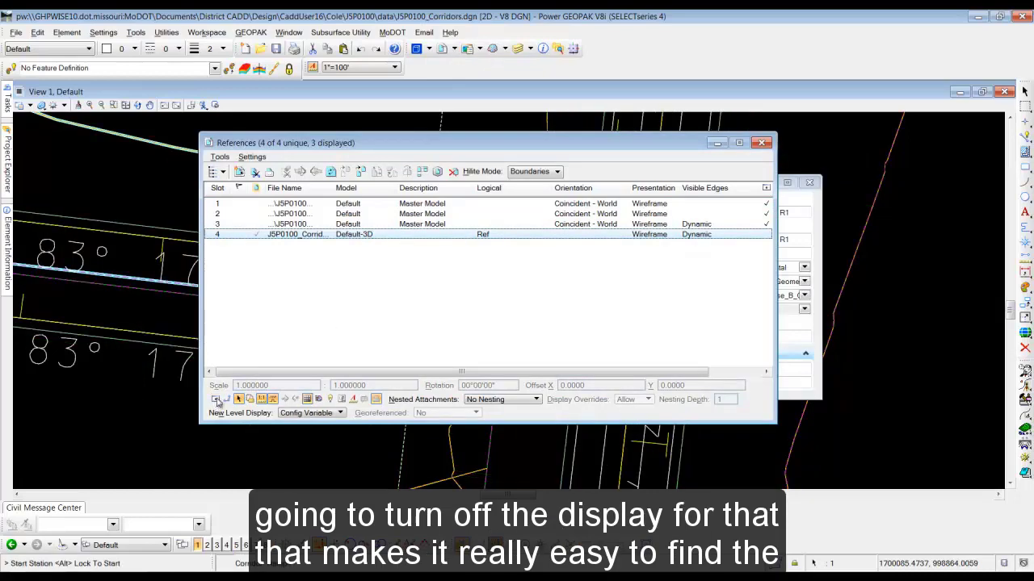
click(762, 143)
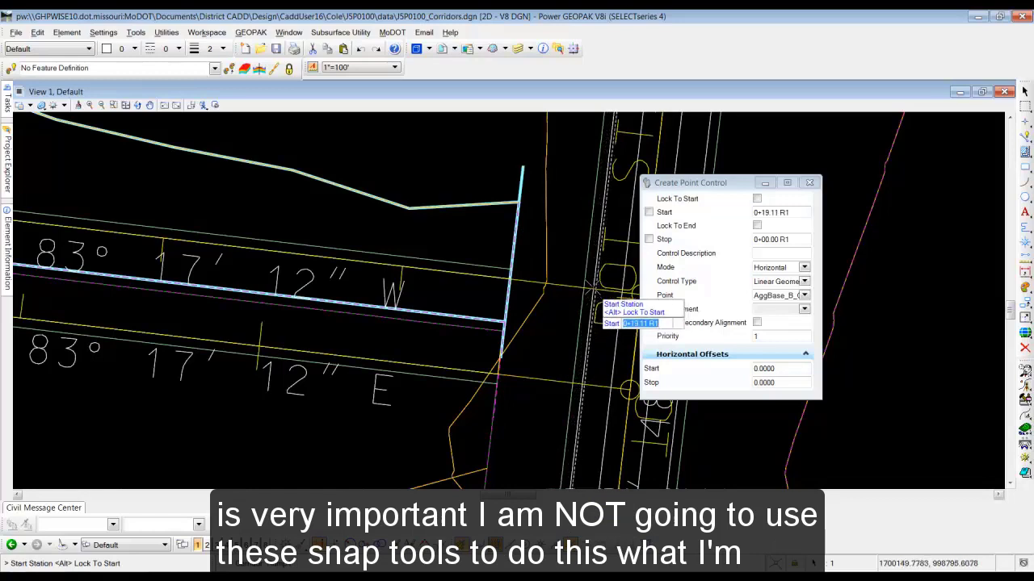
Step: Start the point control where the ramp meets the Bighorn edge of pavement, at station 0+20.00, and stop it at 3+55.00
mouse_move(595, 284)
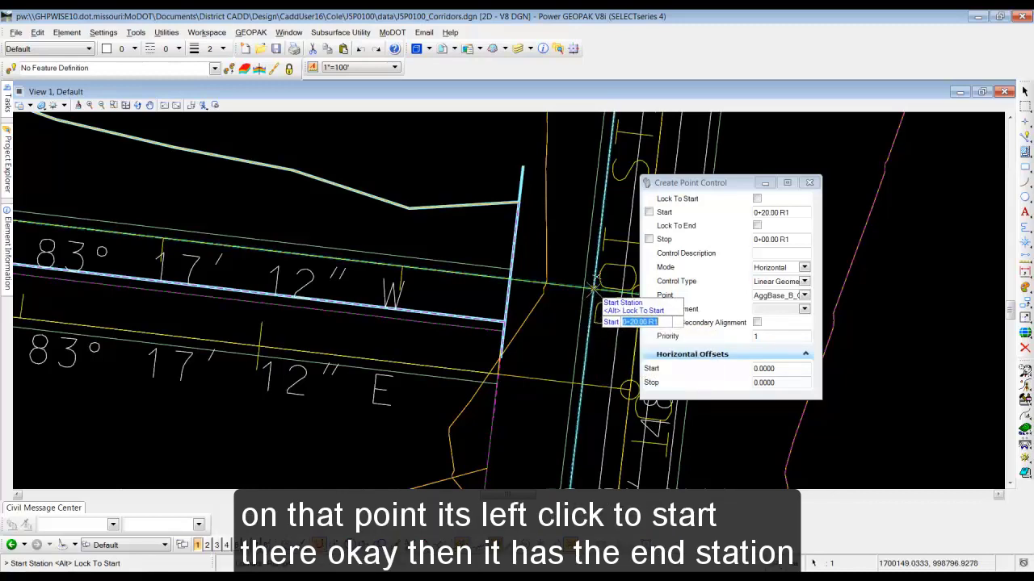
click(594, 284)
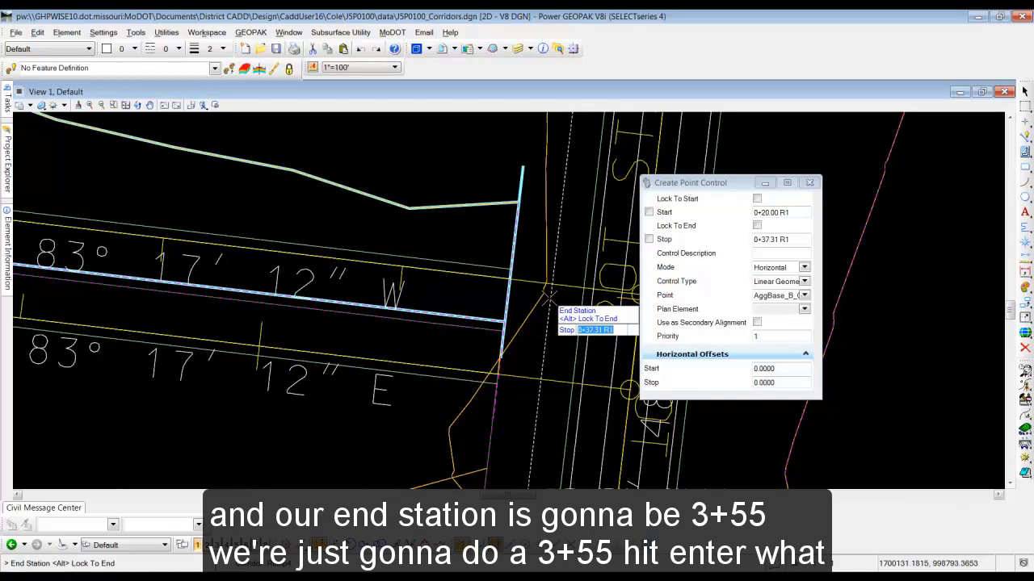
text(3+55.00)
key(Return)
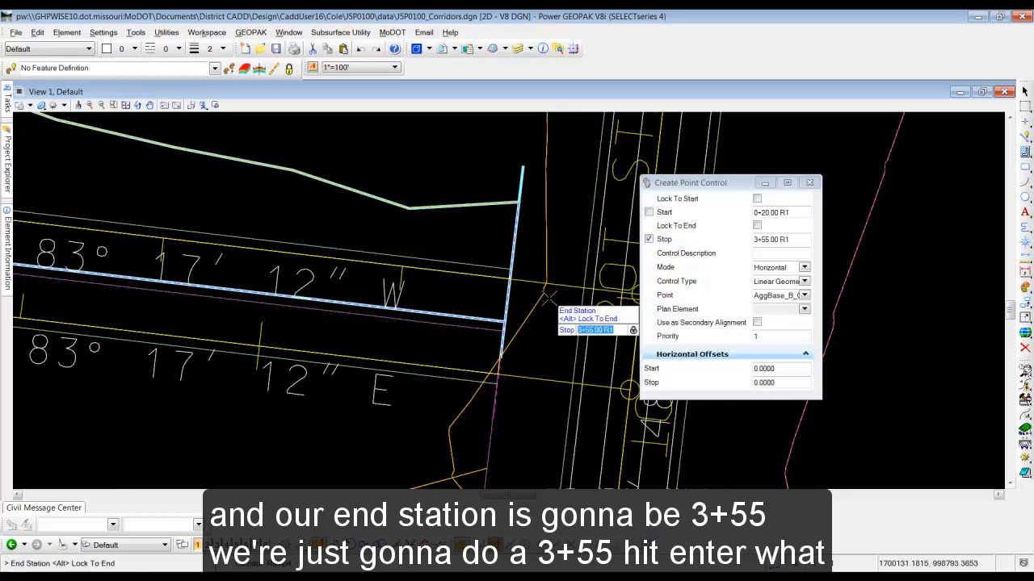
click(392, 233)
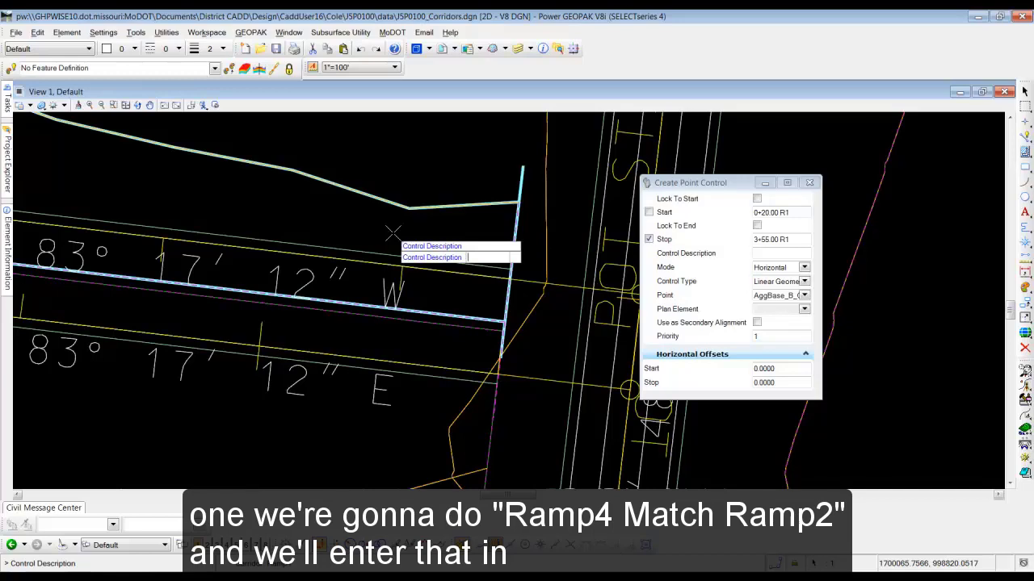
Step: Give the point control the description Ramp4 Match Ramp2 and set its mode to Both
text(Ramp4)
text( Match R)
text(amp2)
key(Return)
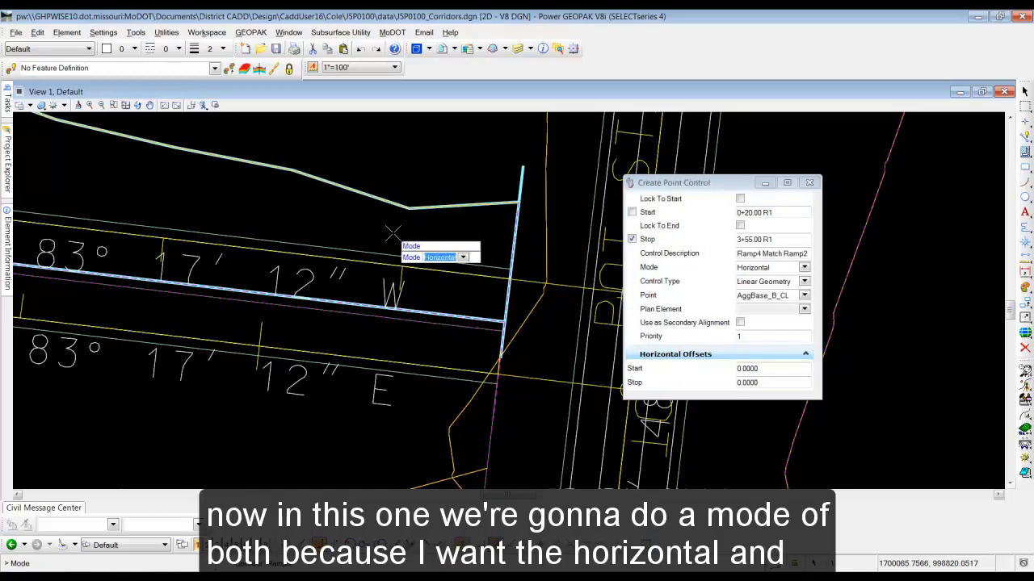
click(806, 269)
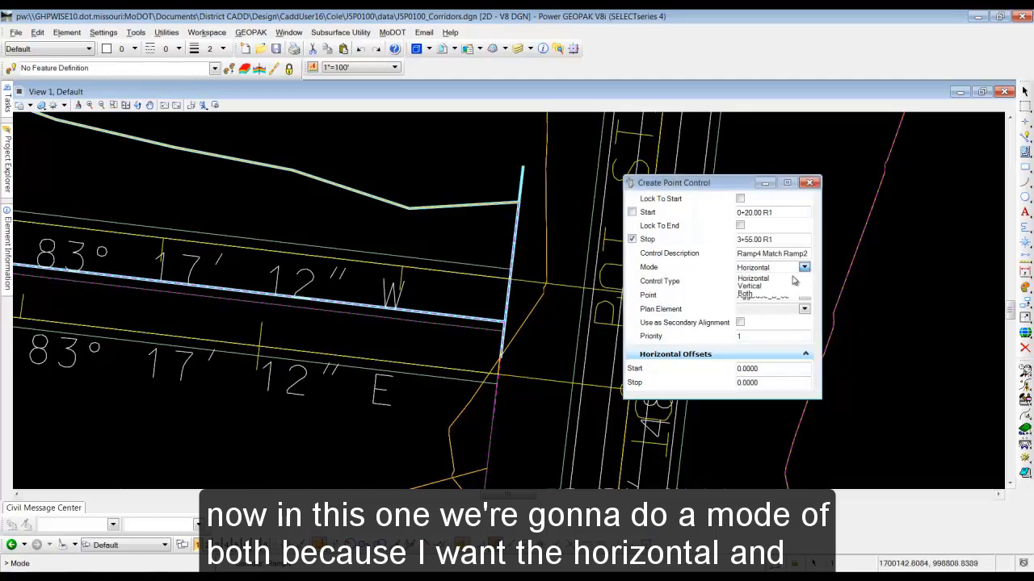
click(753, 295)
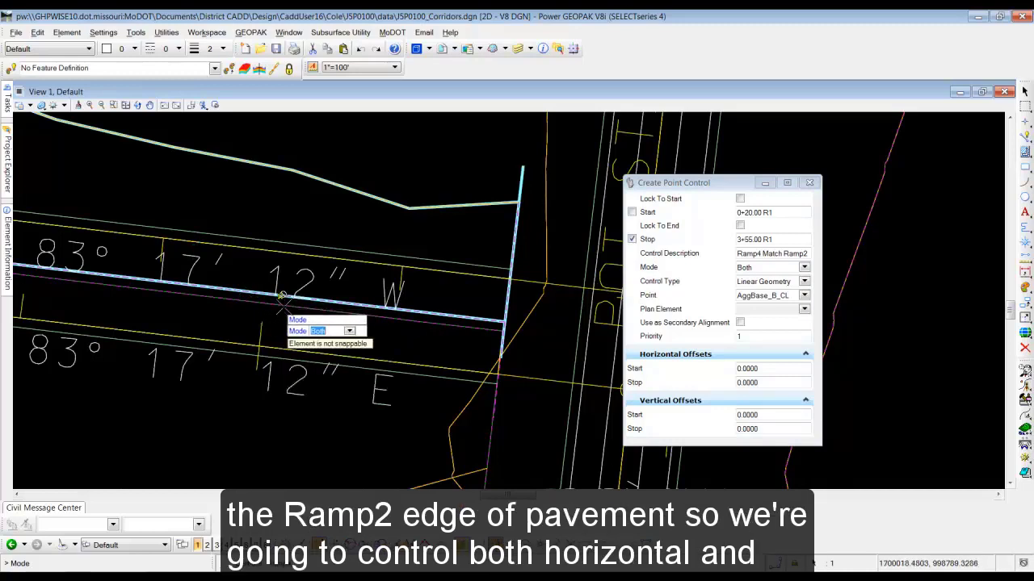
click(284, 201)
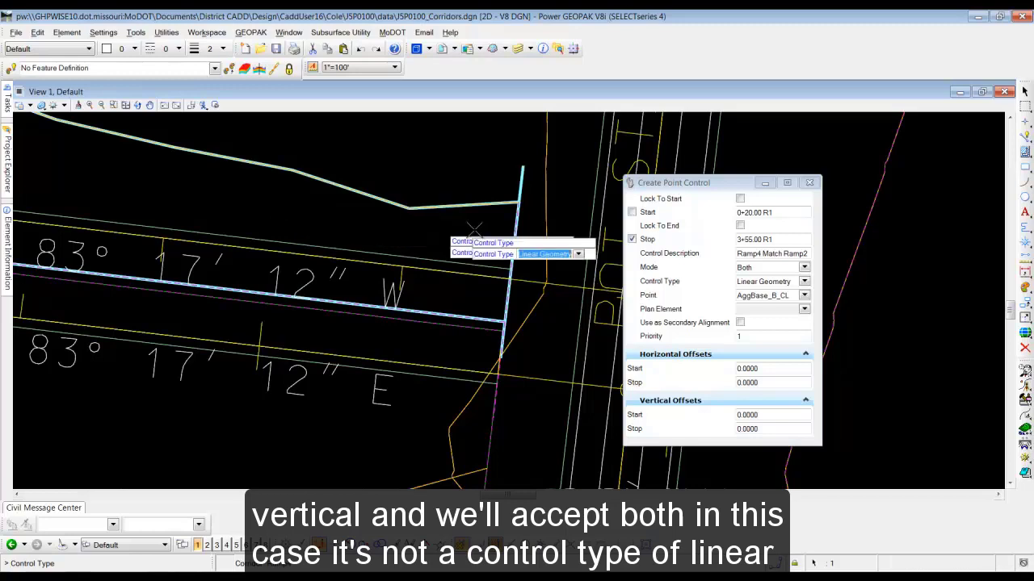
Step: Set the control type to Corridor Feature and choose AsphSurf_T_CL as the point to control
click(805, 282)
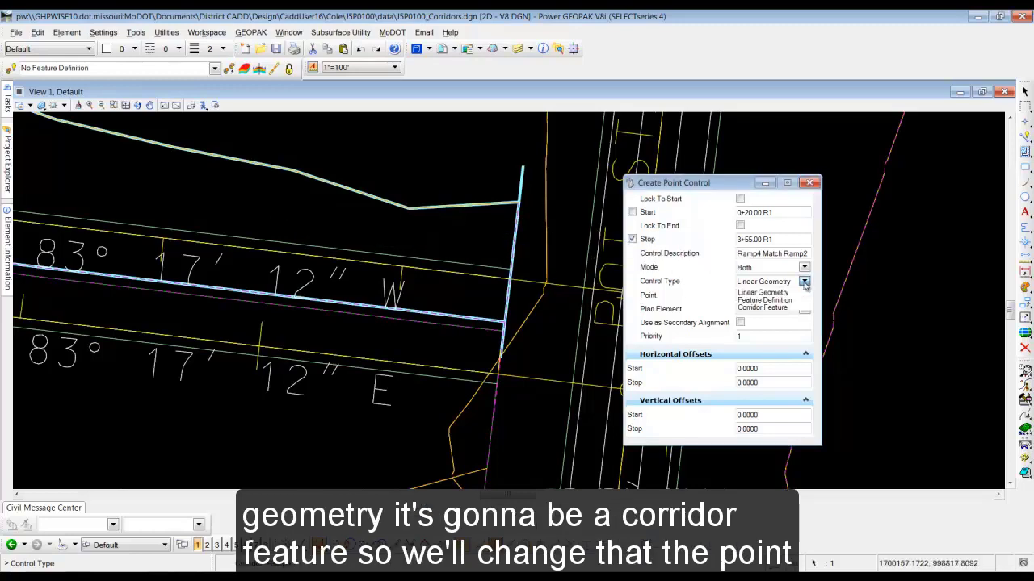
click(765, 307)
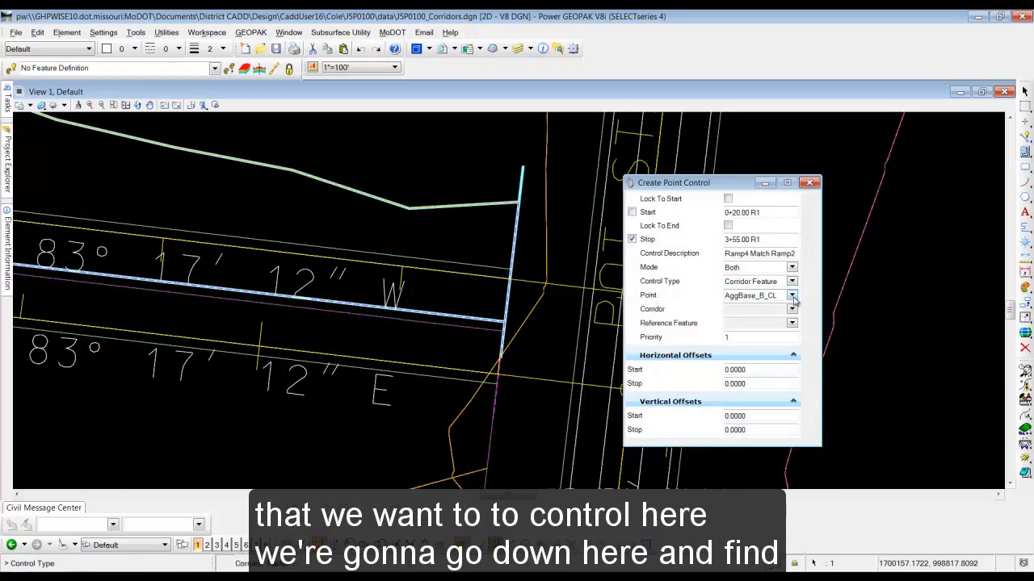
click(792, 295)
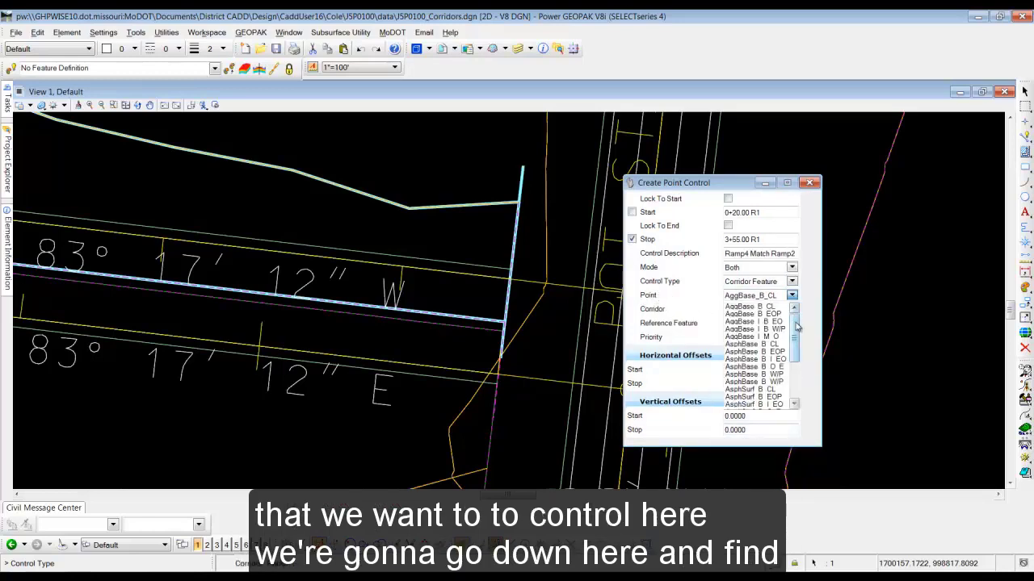
drag(796, 325, 793, 364)
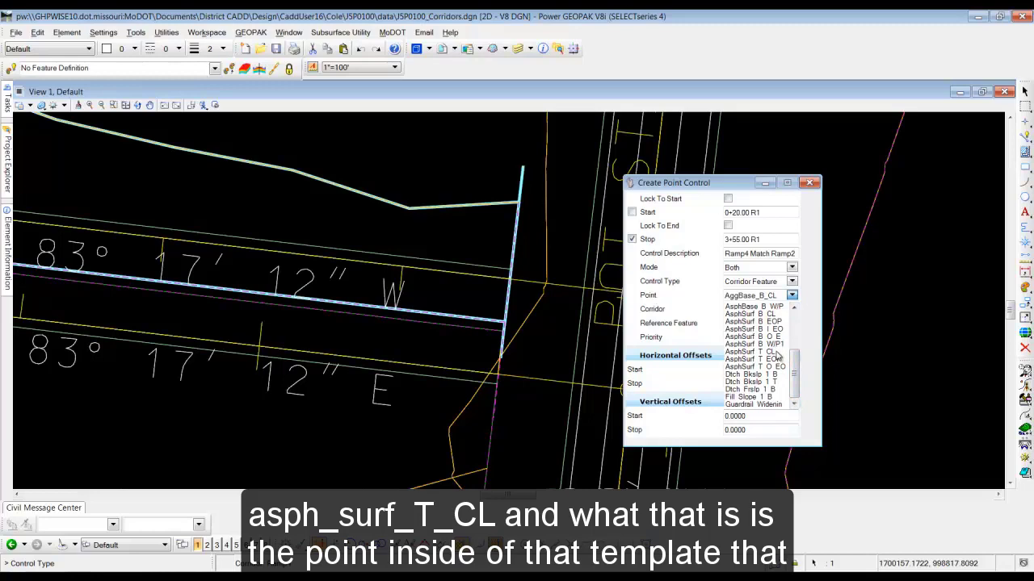
click(776, 354)
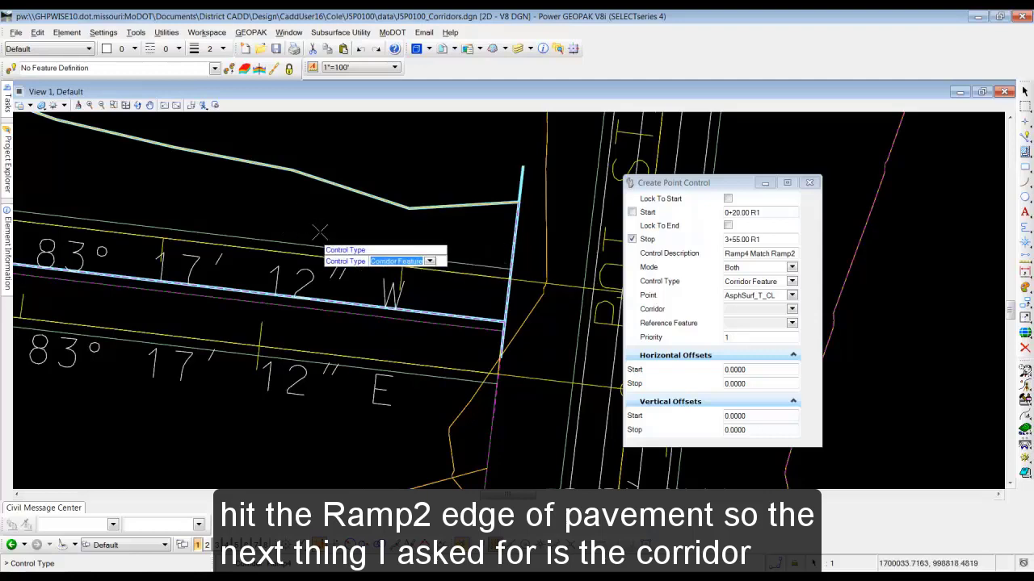
click(275, 199)
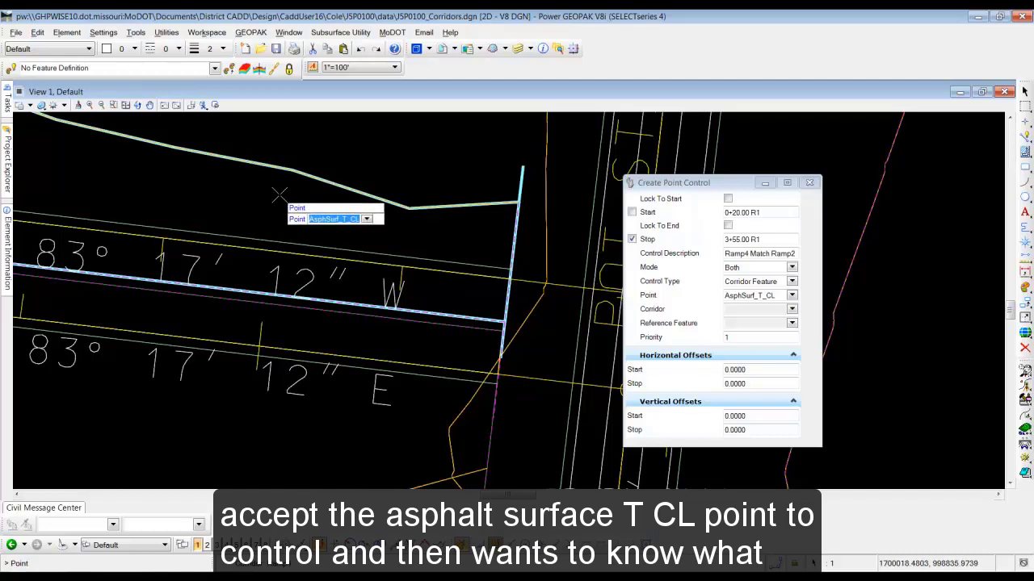
click(278, 196)
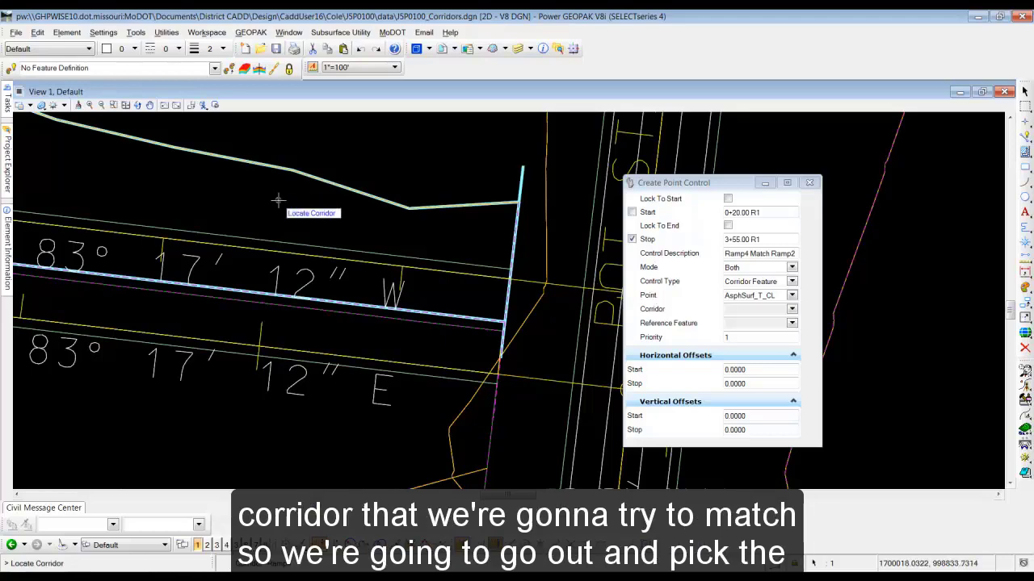
Step: Pick the Ramp2 corridor by its boundary as the corridor to match, with its AsphSurf_T_CL 3D linear element as reference feature
scroll(281, 202, down, 1)
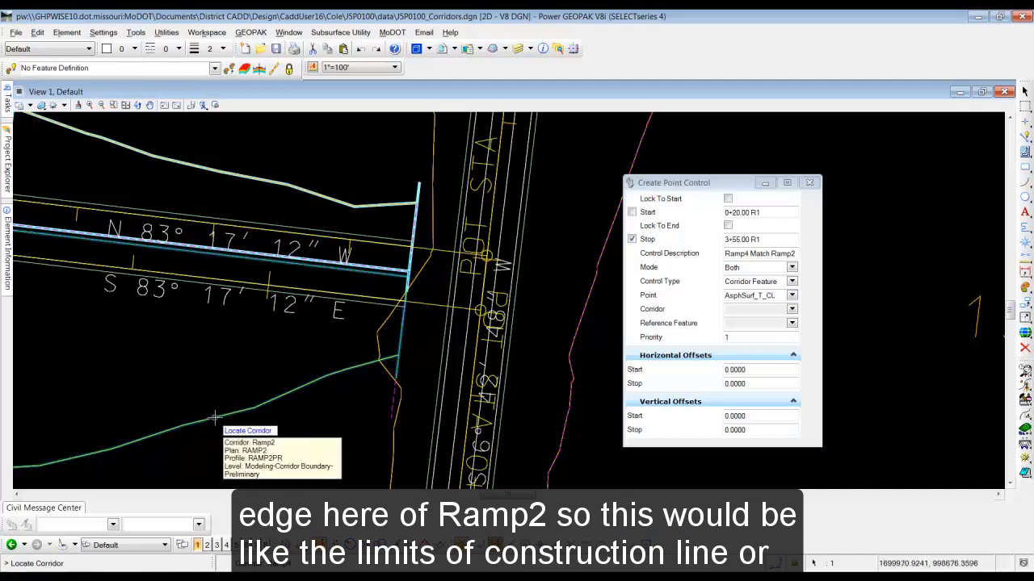
click(283, 395)
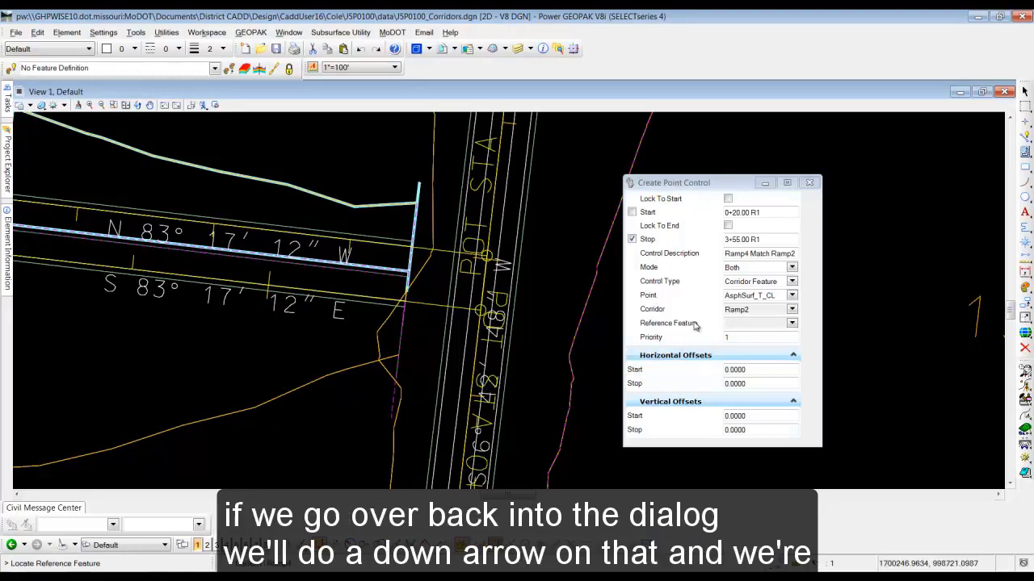
click(792, 323)
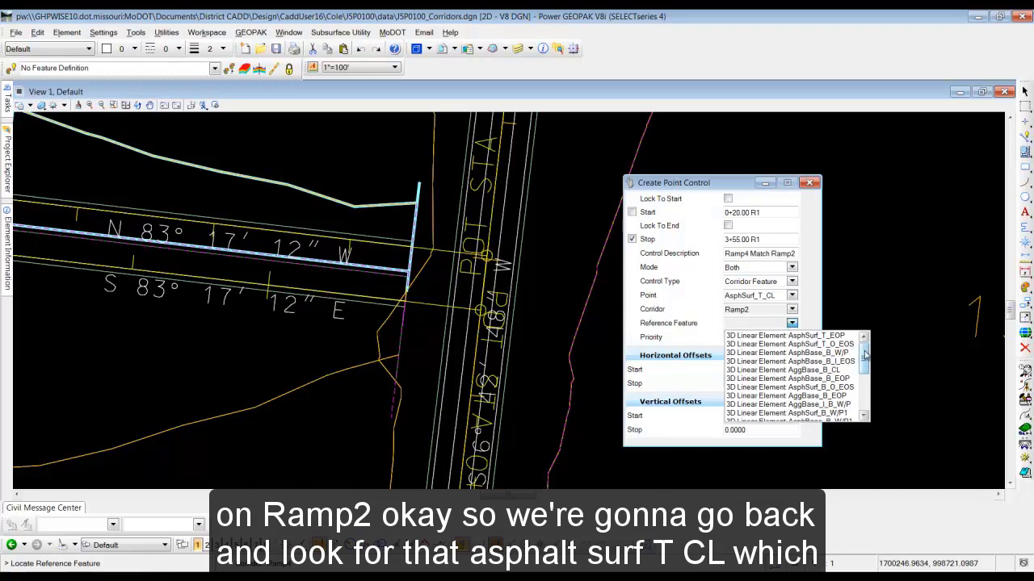
drag(865, 354, 870, 392)
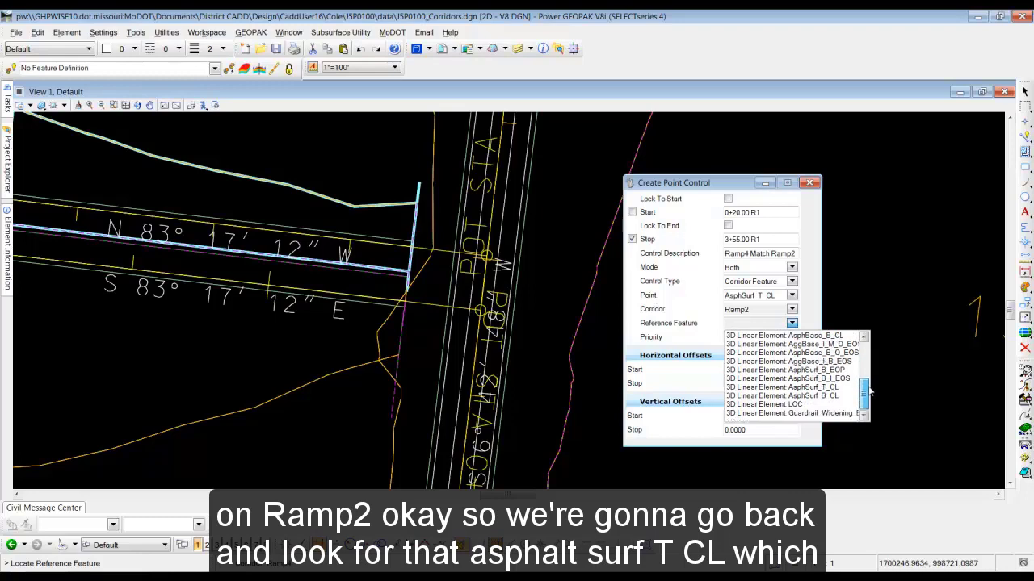
click(808, 390)
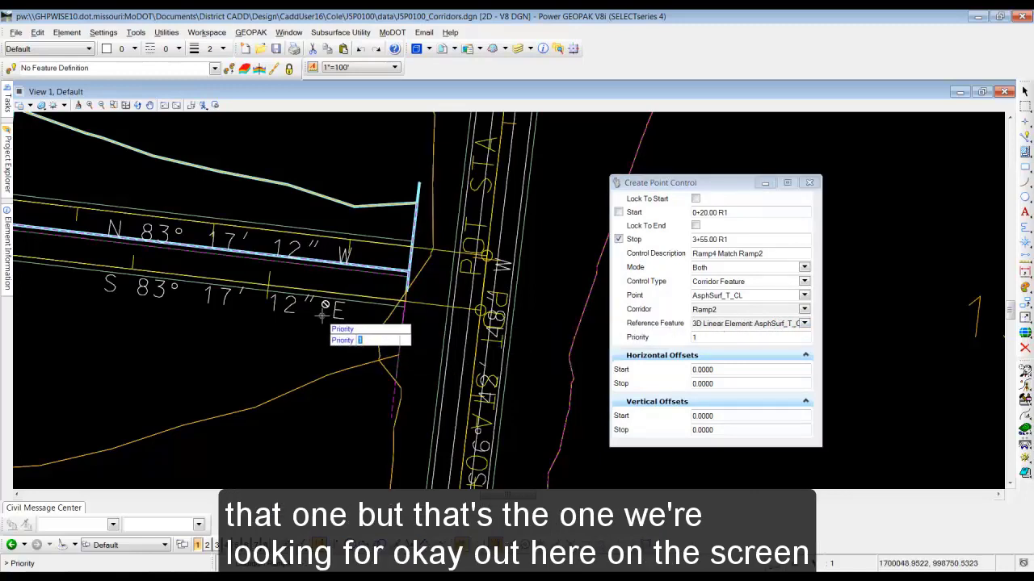
Step: Complete the point control with priority 1 and zero horizontal and vertical offsets, and end the command
click(216, 349)
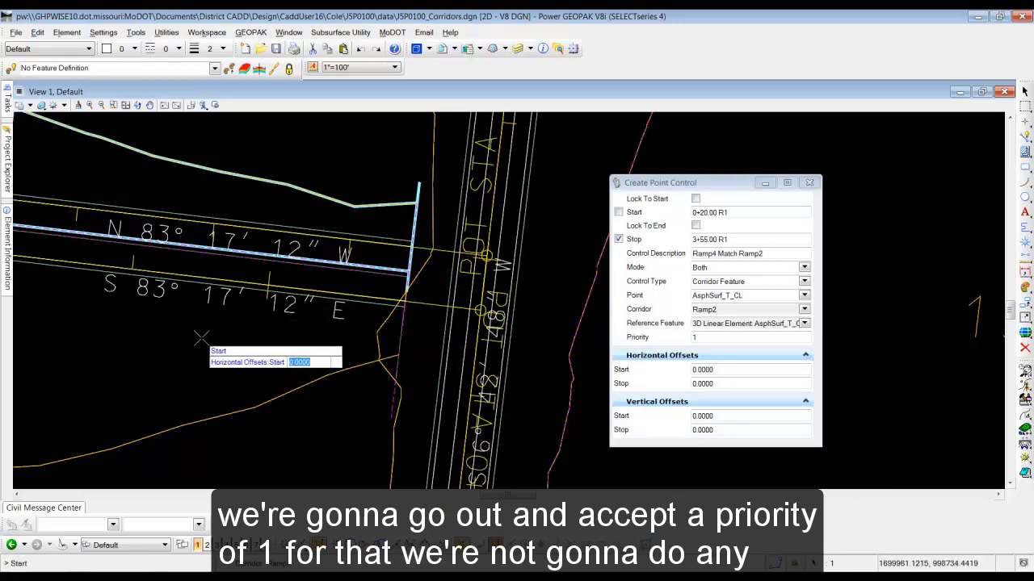
click(201, 338)
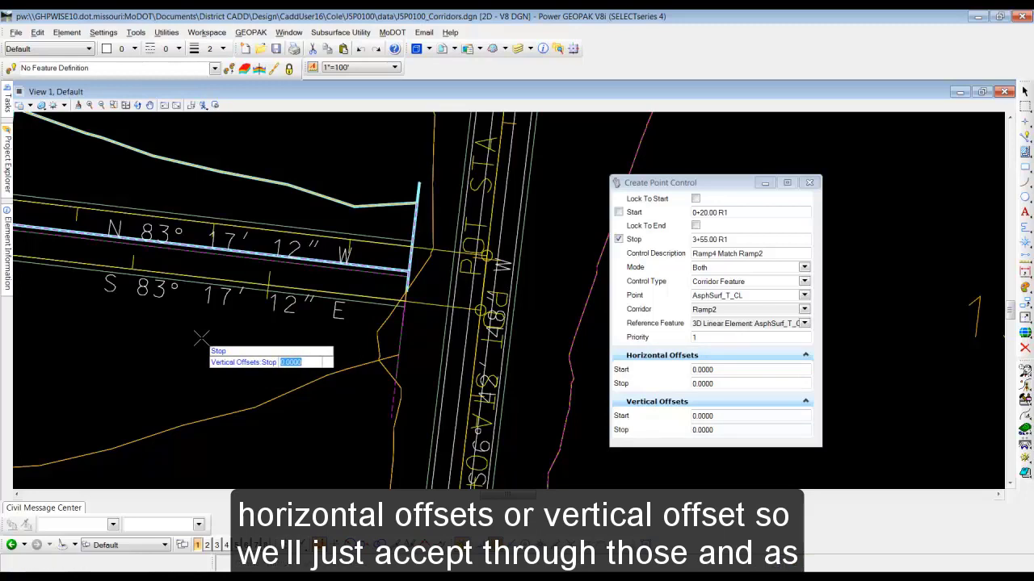
click(201, 339)
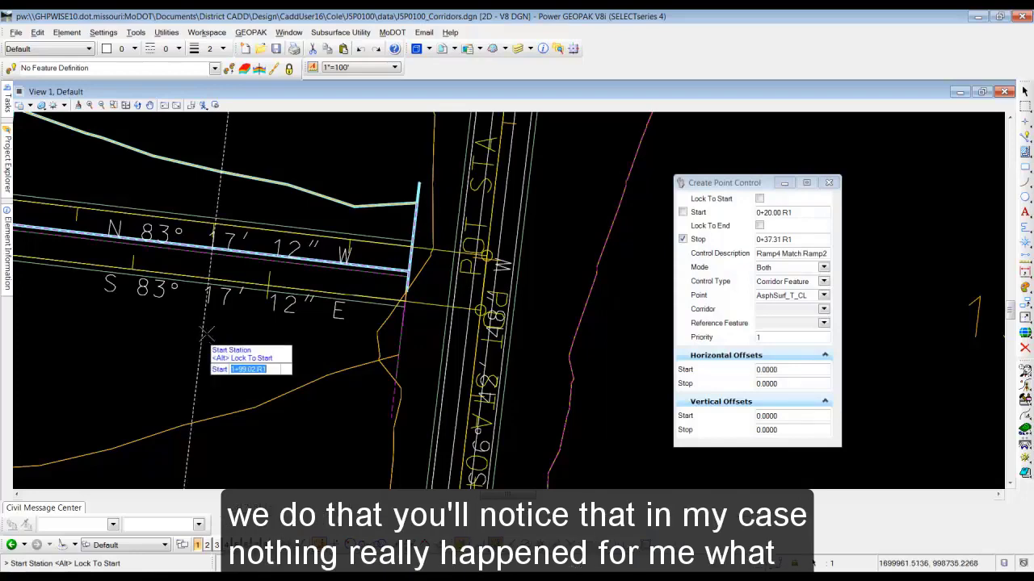
scroll(210, 333, down, 3)
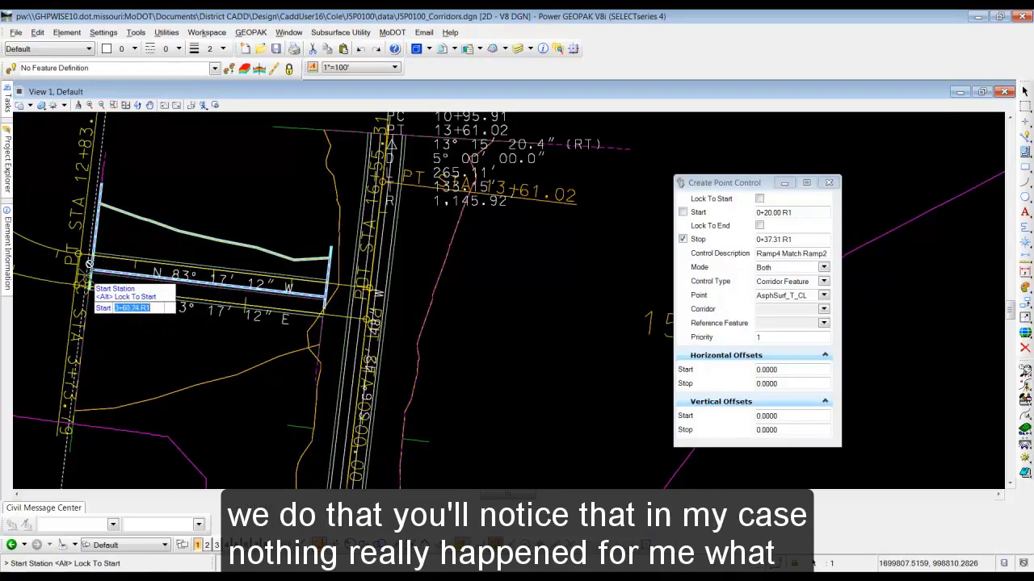
scroll(91, 272, up, 3)
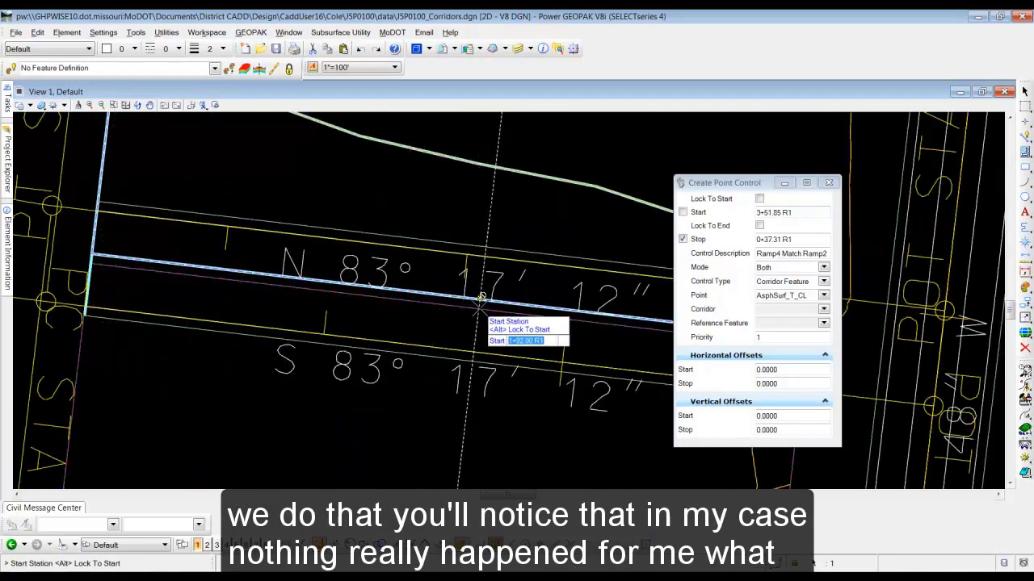
scroll(477, 300, down, 2)
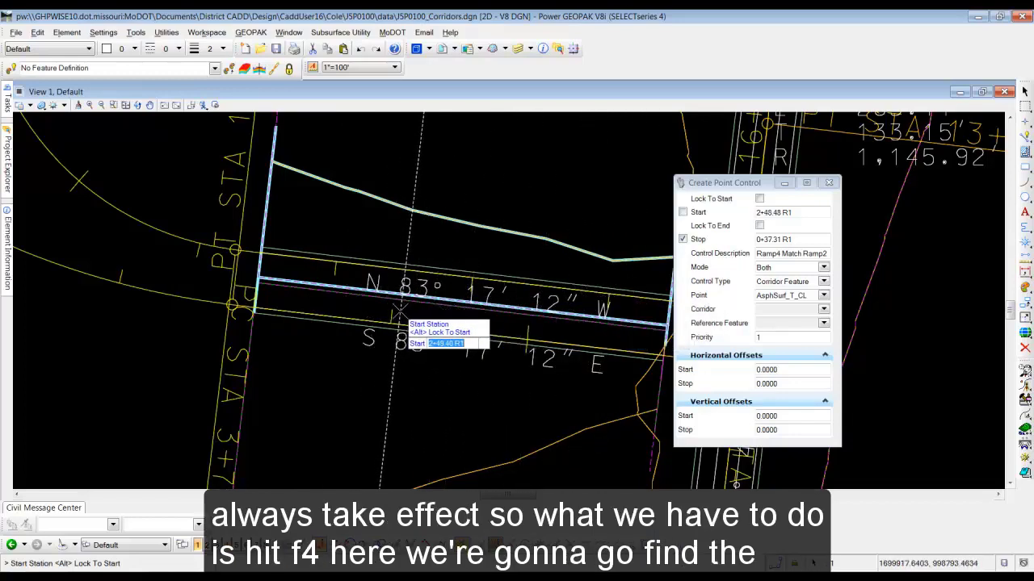
key(Escape)
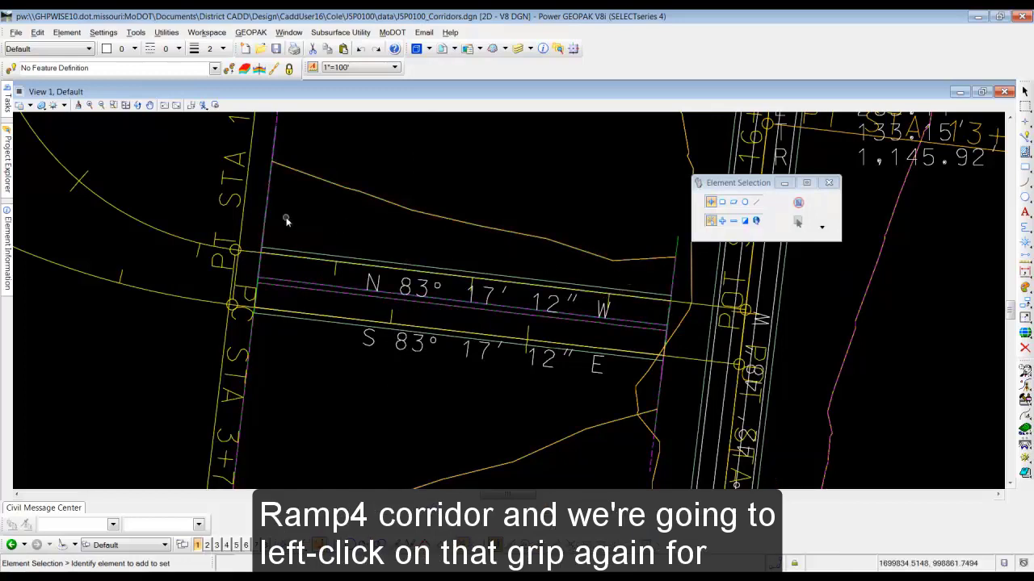
Step: Select the Ramp4 corridor and open its Corridor Objects
click(676, 249)
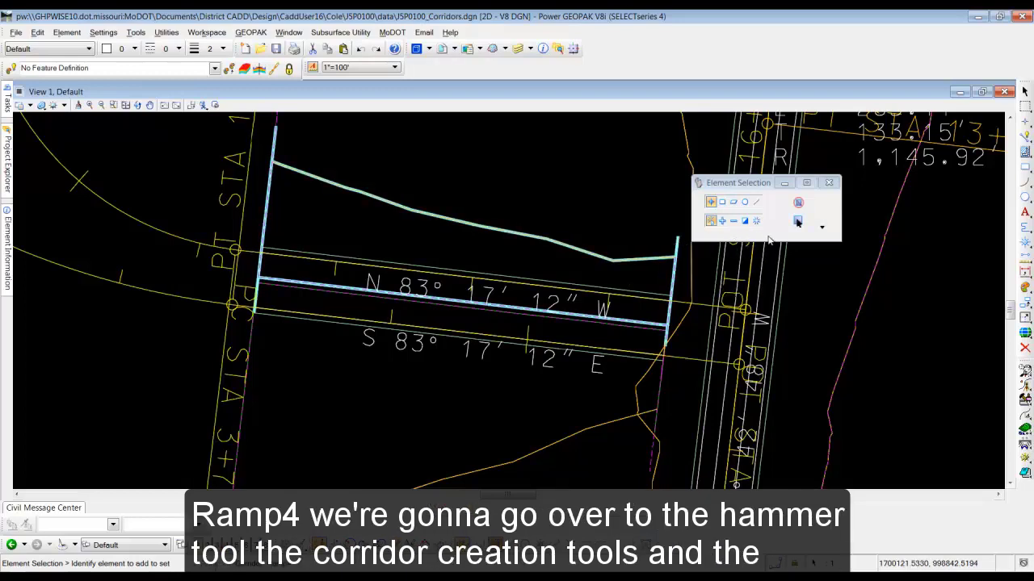
mouse_move(768, 240)
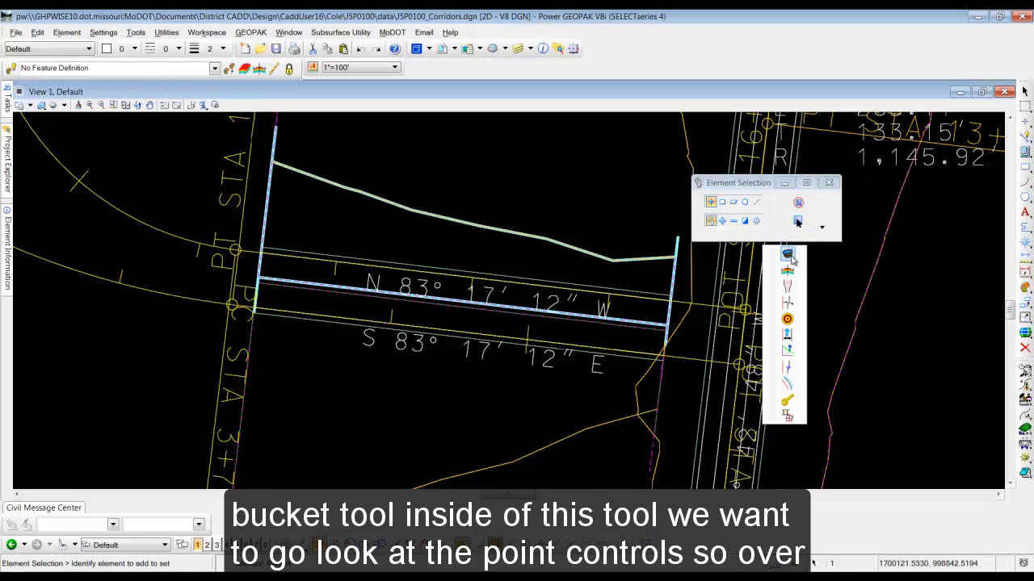
click(787, 256)
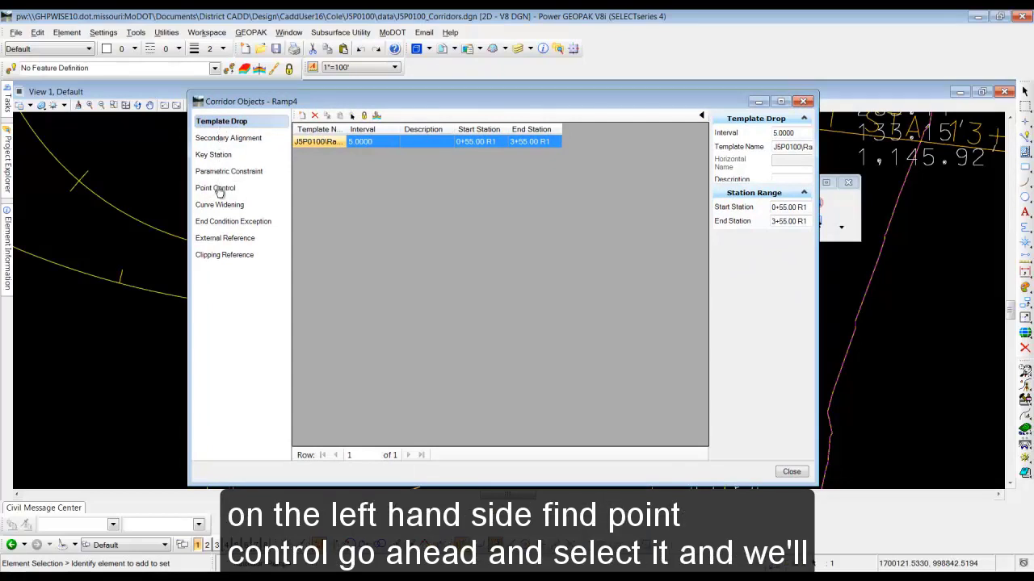
Step: Show Ramp4's point control and try to set its start station to 0+55 directly in its table row
click(218, 191)
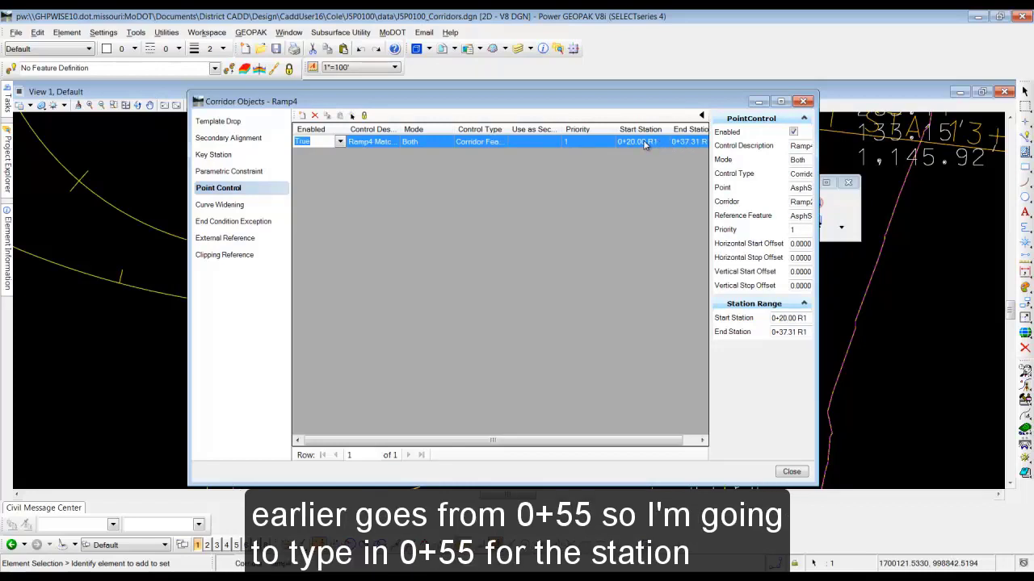
click(644, 142)
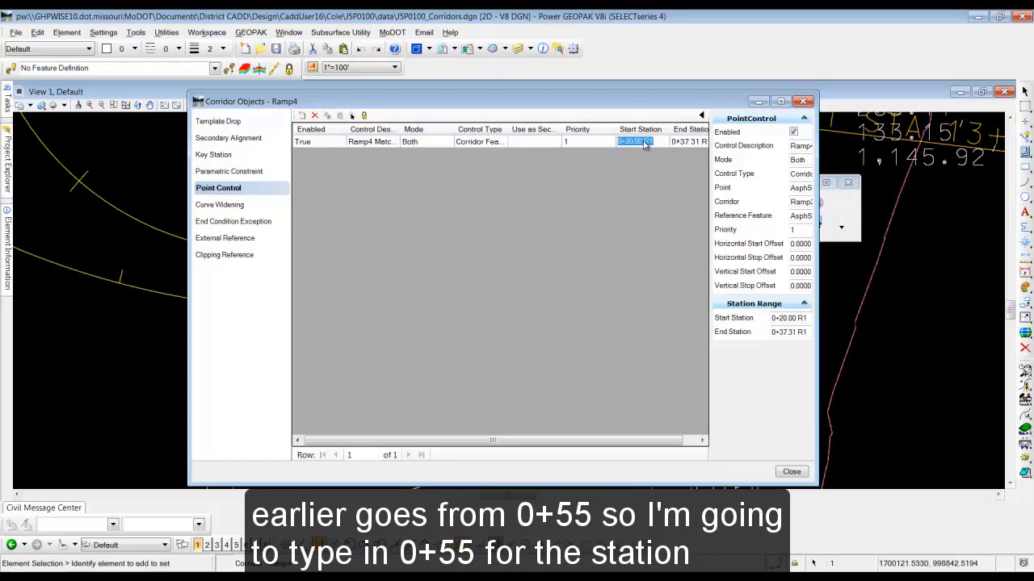
text(0+55)
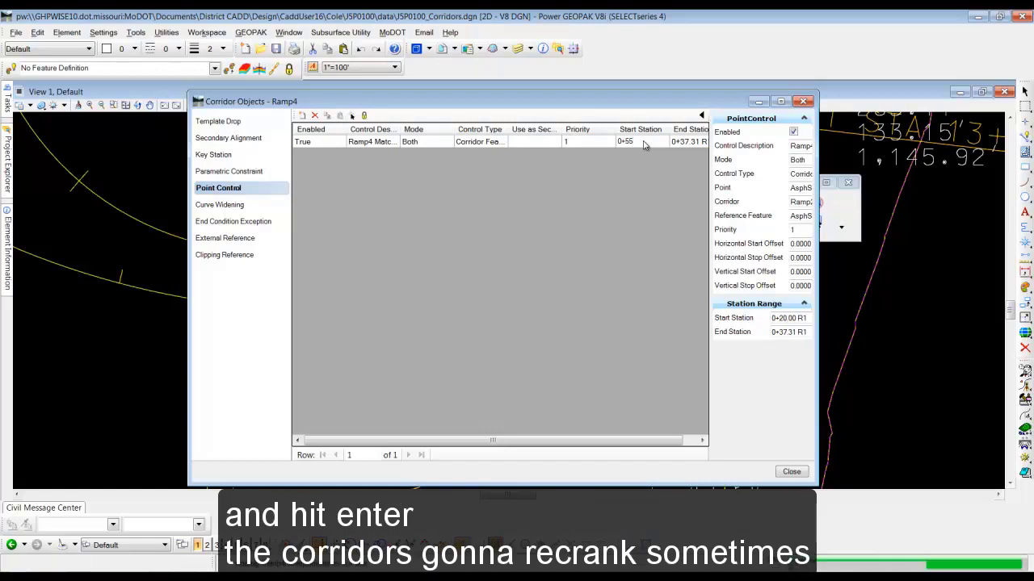
key(Return)
click(645, 142)
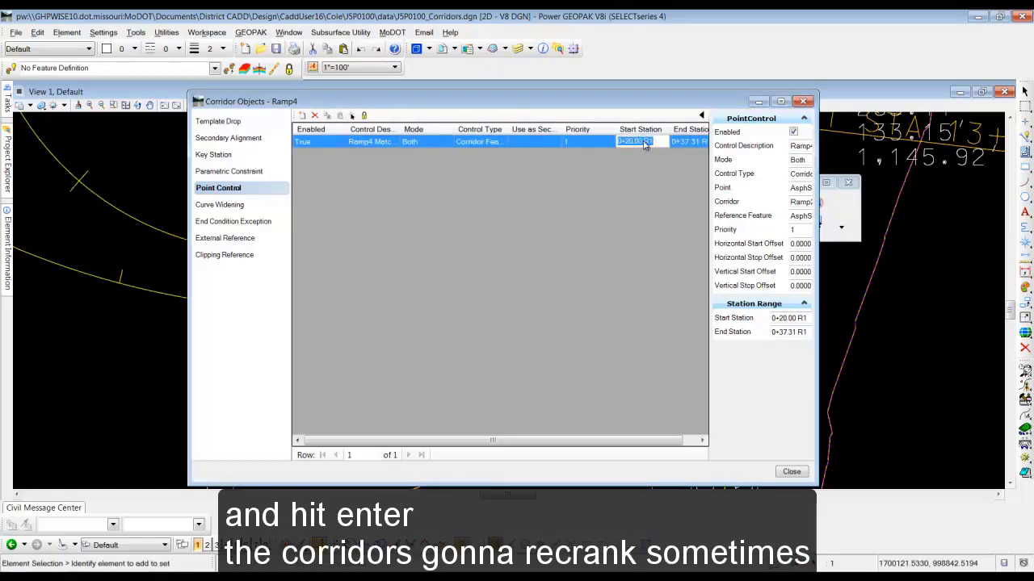
click(682, 144)
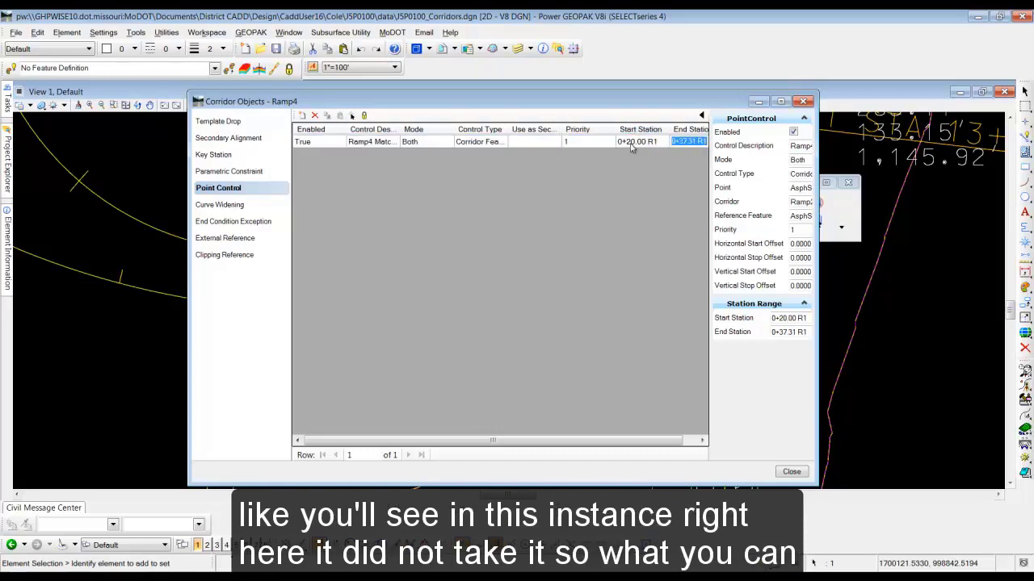
Step: Set the point control's start station to 0+55 in its Station Range properties
click(790, 318)
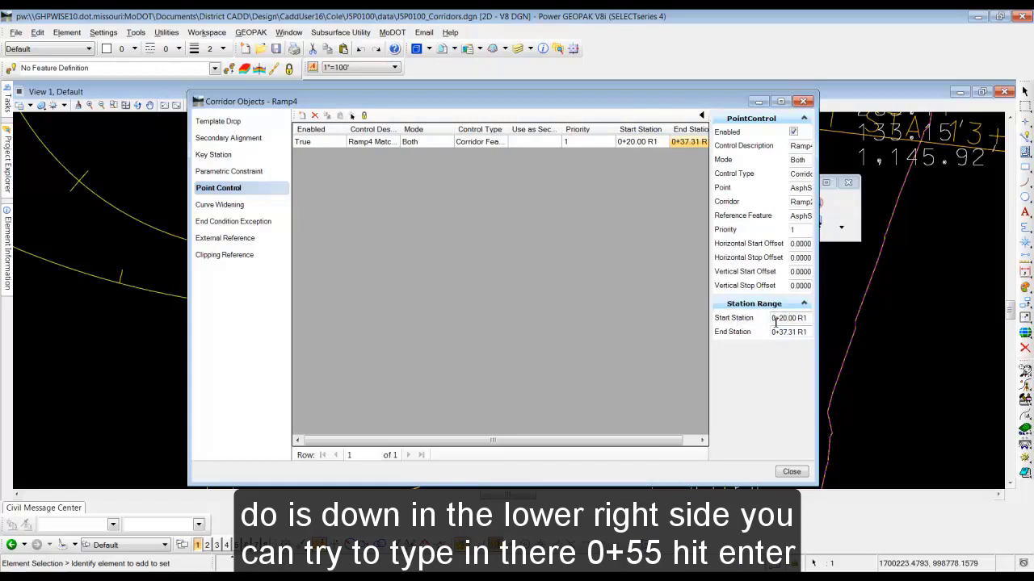
drag(780, 319, 791, 318)
text(55)
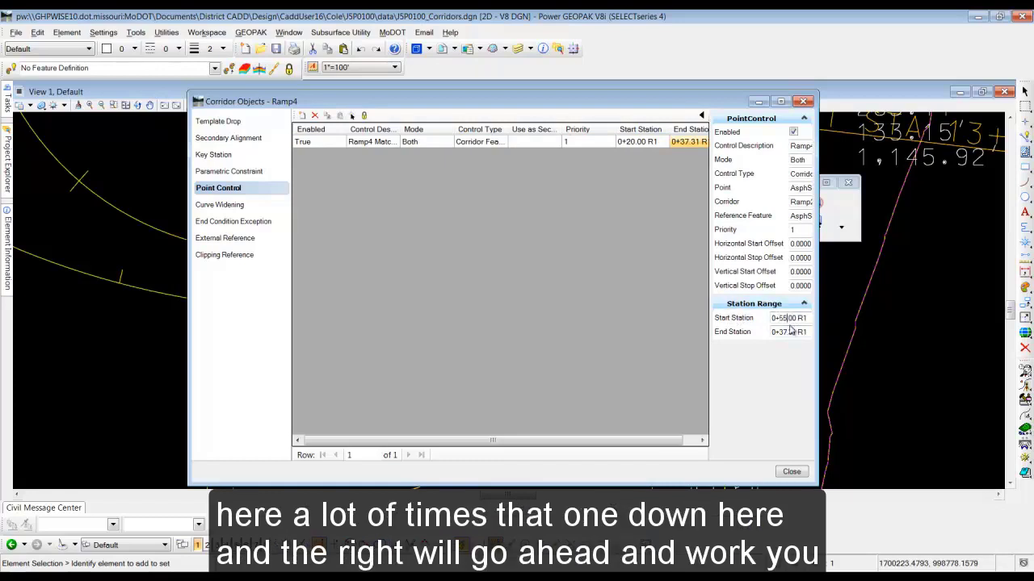
key(Return)
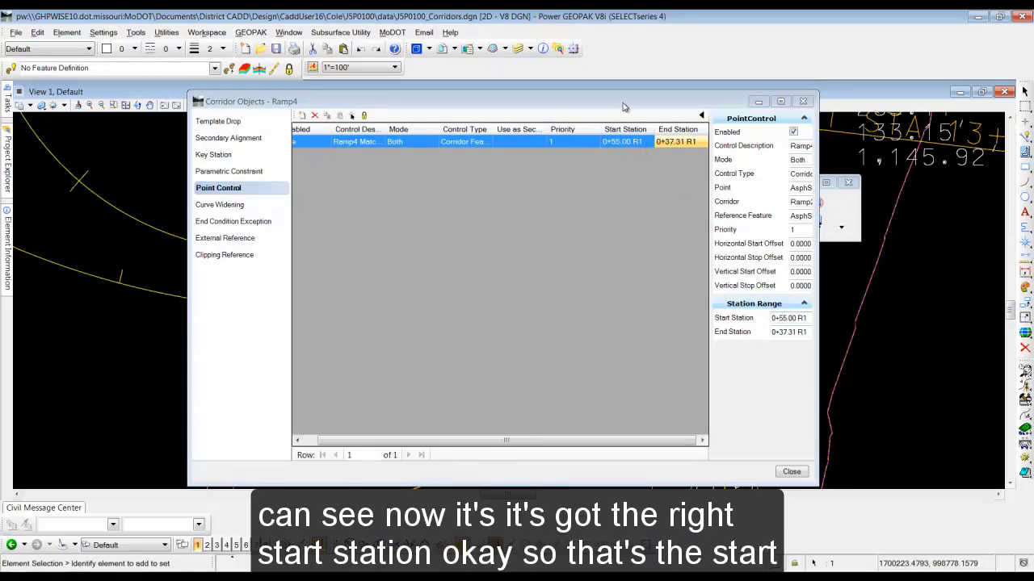
Step: Set the point control's end station to 3+55 in its Station Range properties
drag(622, 106, 513, 149)
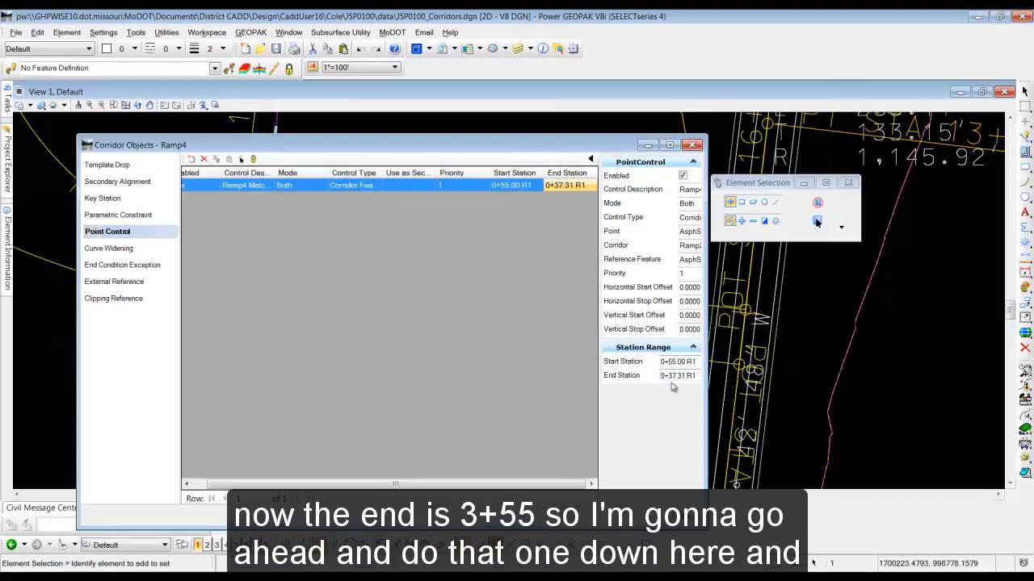
drag(698, 377, 648, 377)
text(3+55)
key(Return)
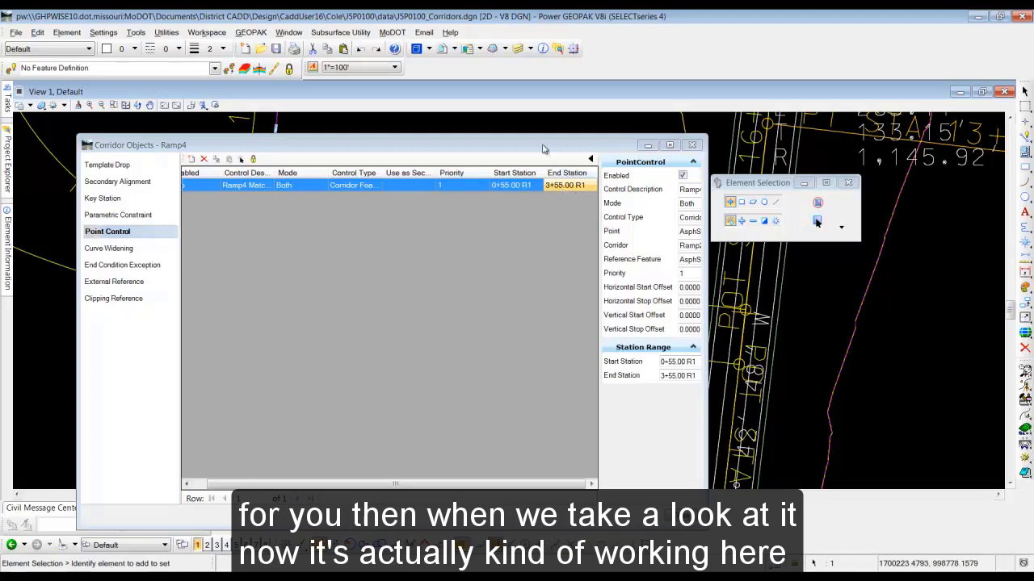
Step: Add a key station to the Ramp4 corridor near its beginning, at about station 0+61, and close Corridor Objects
drag(545, 149, 592, 395)
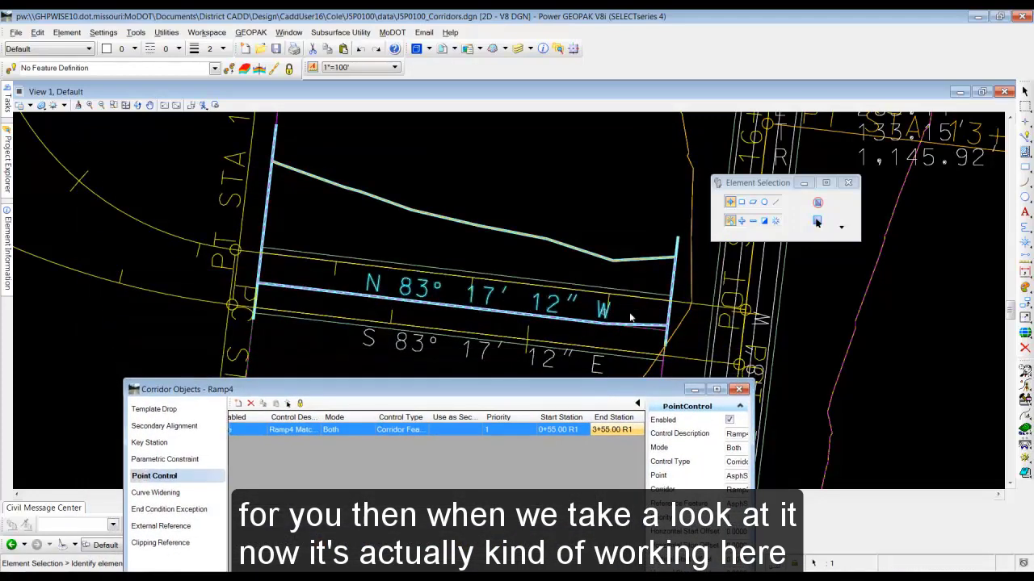
drag(501, 399, 575, 431)
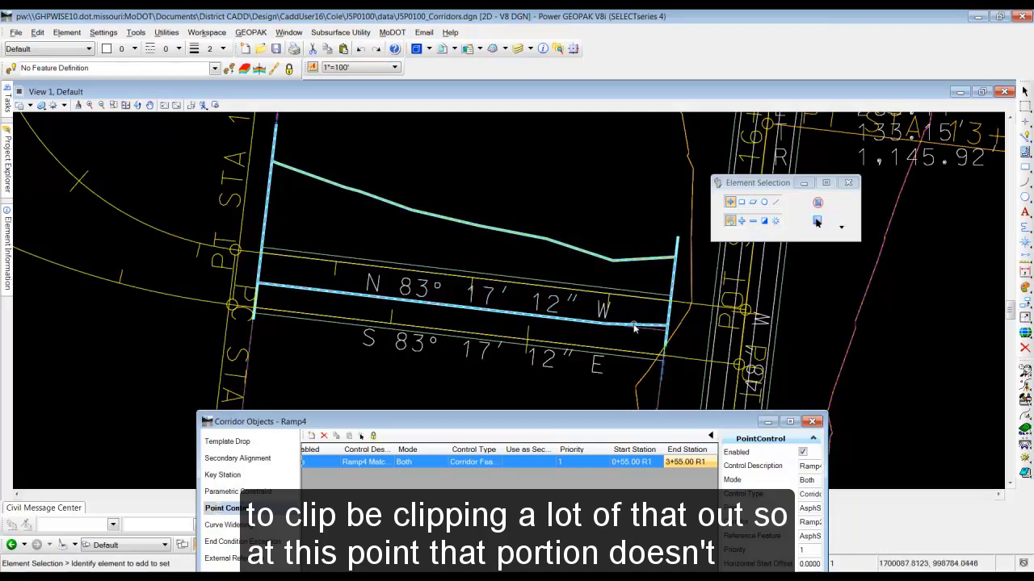
drag(499, 425, 597, 367)
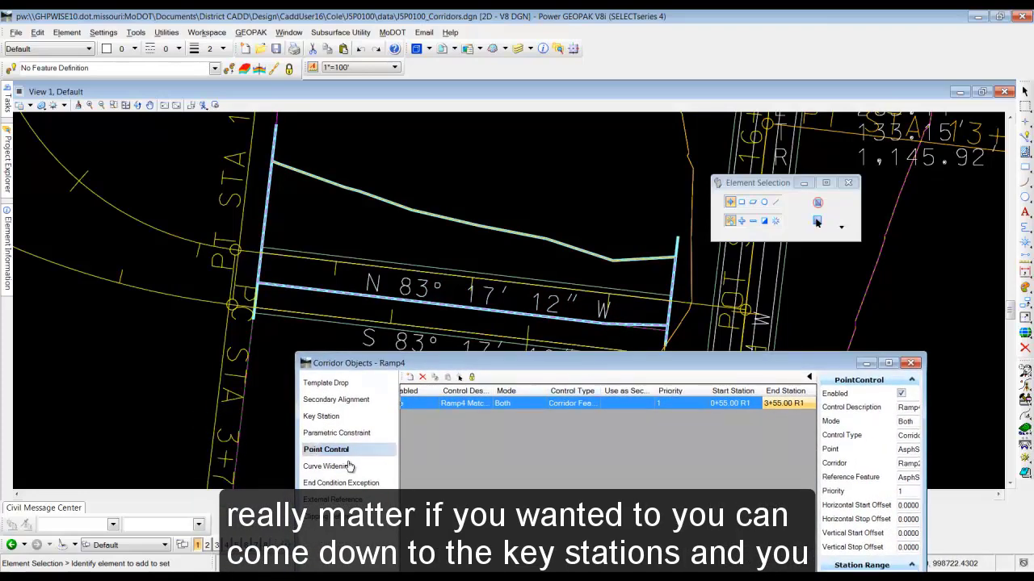
click(327, 417)
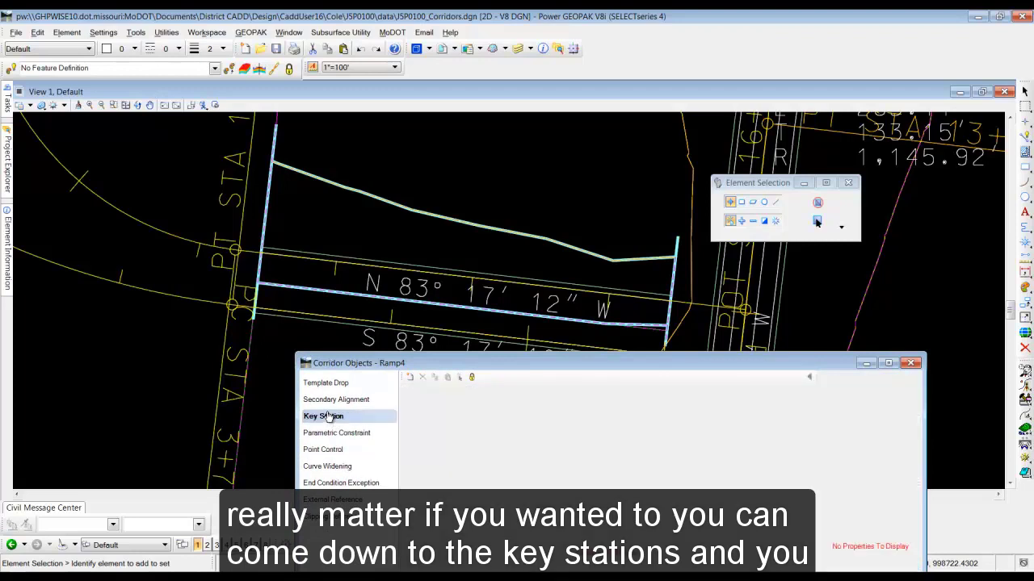
click(411, 380)
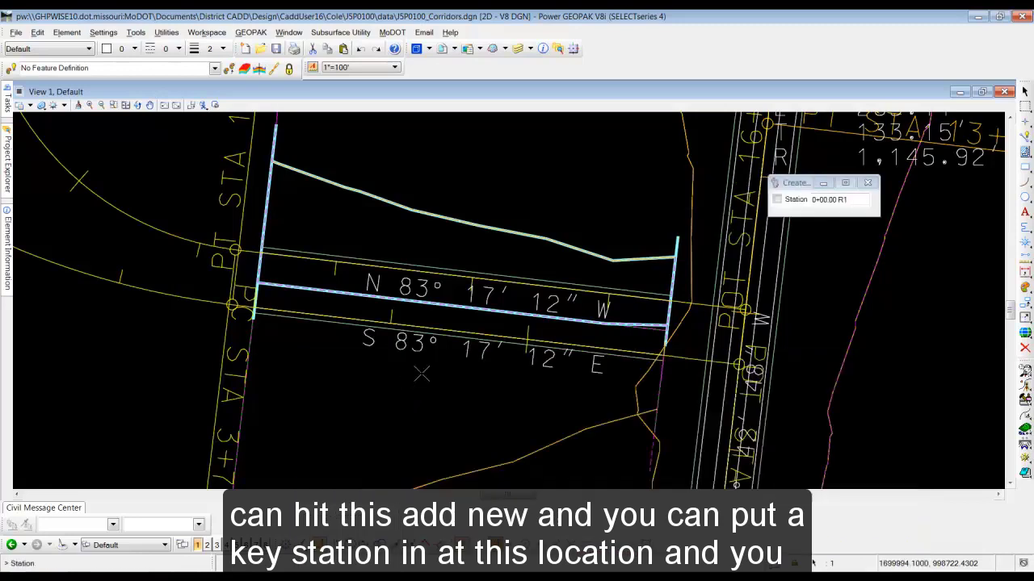
click(664, 274)
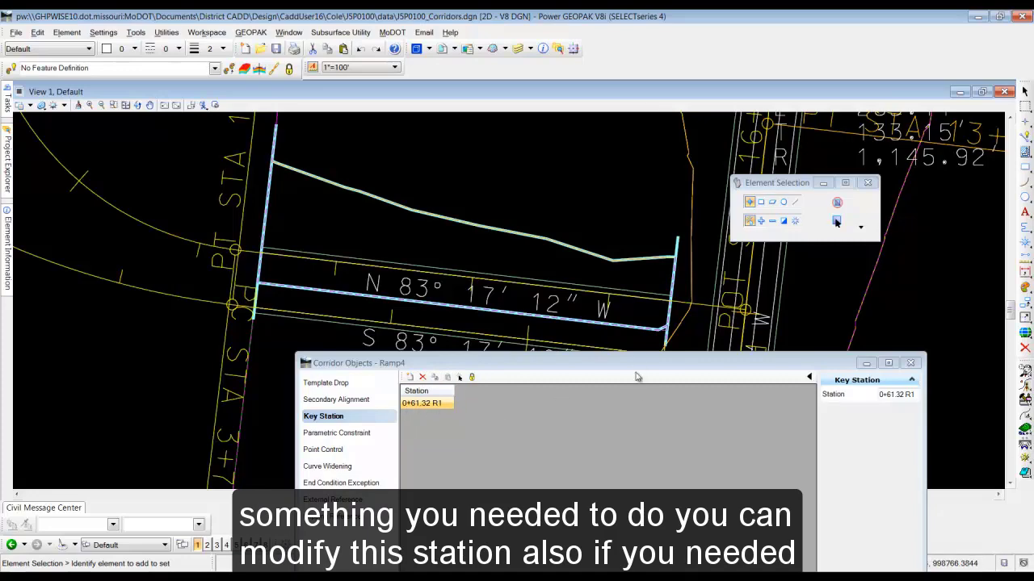
drag(626, 355, 434, 140)
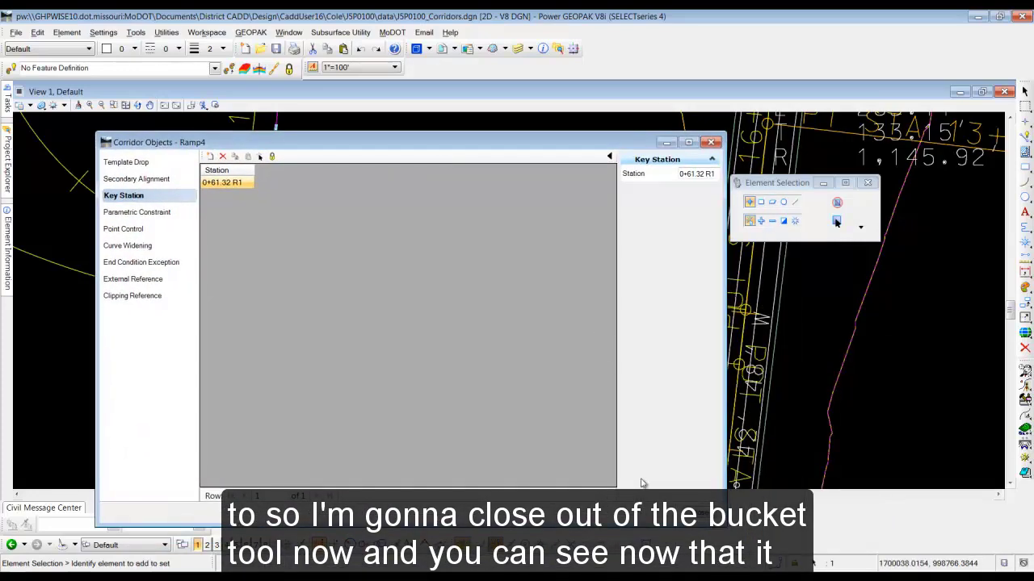
click(701, 516)
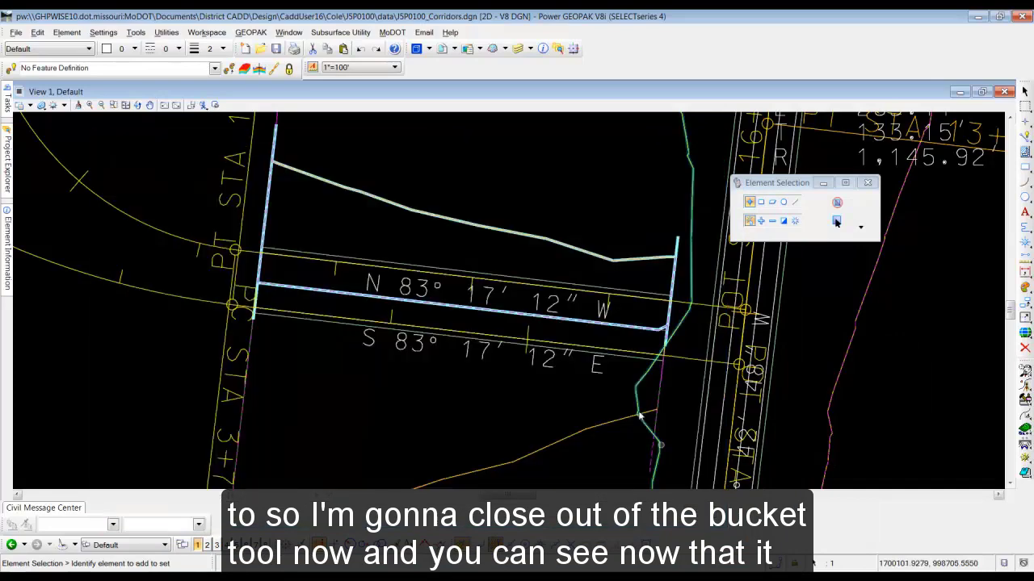